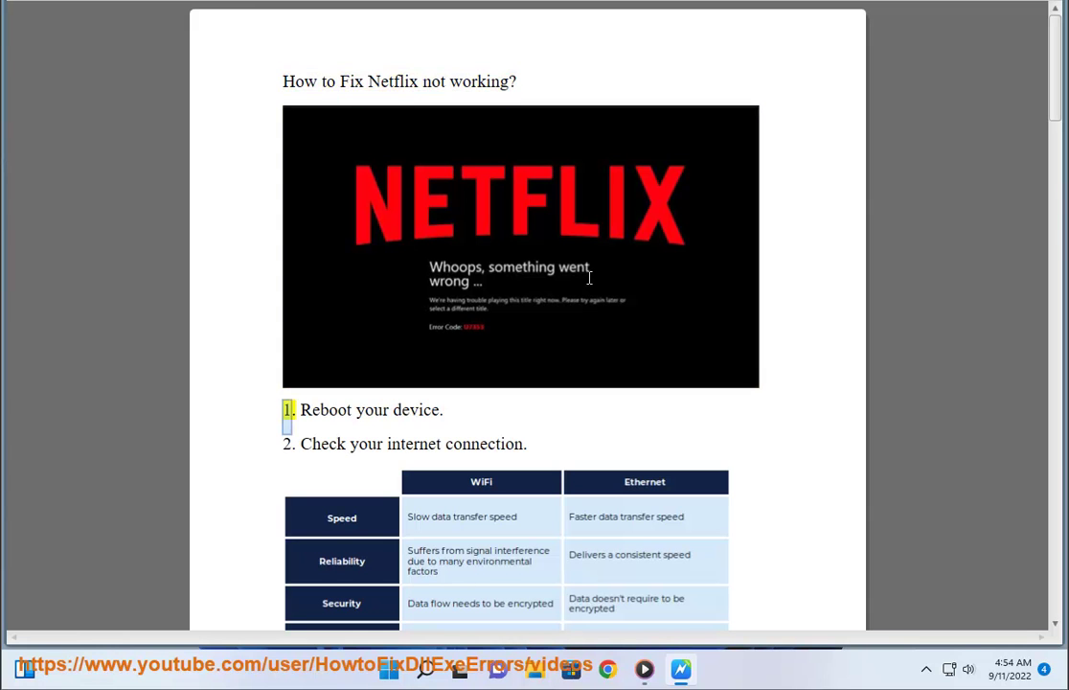
- Show the Restart choice under Start > Power, then dismiss it without restarting
click(389, 669)
click(740, 612)
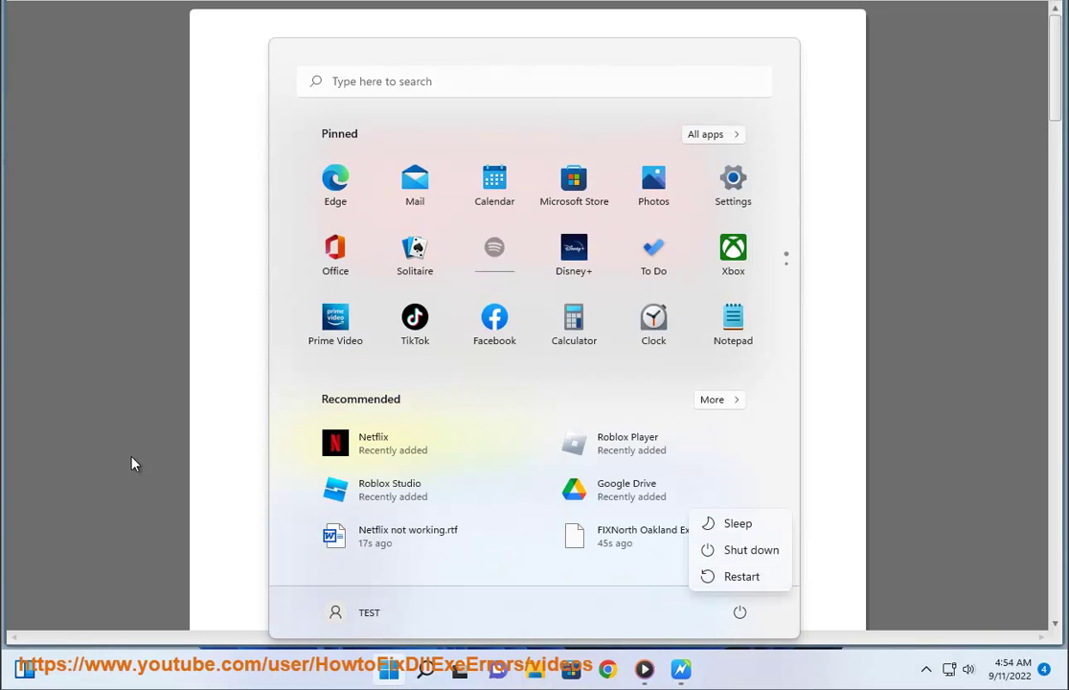
key(Escape)
click(131, 408)
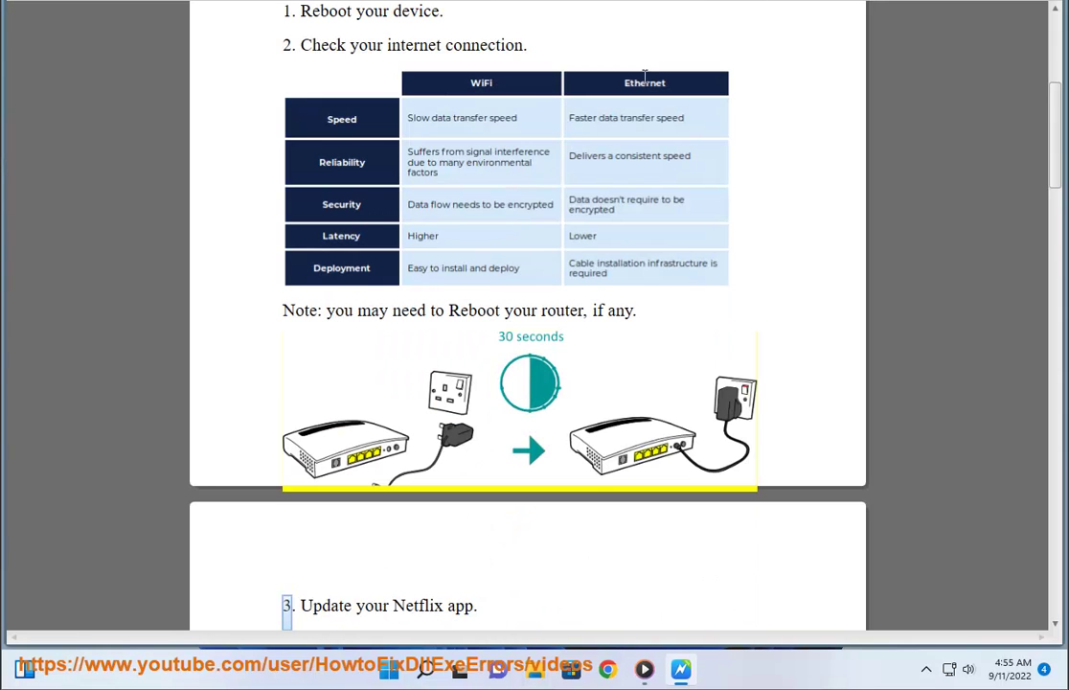
- Launch Command Prompt from Windows search
click(435, 668)
text(c)
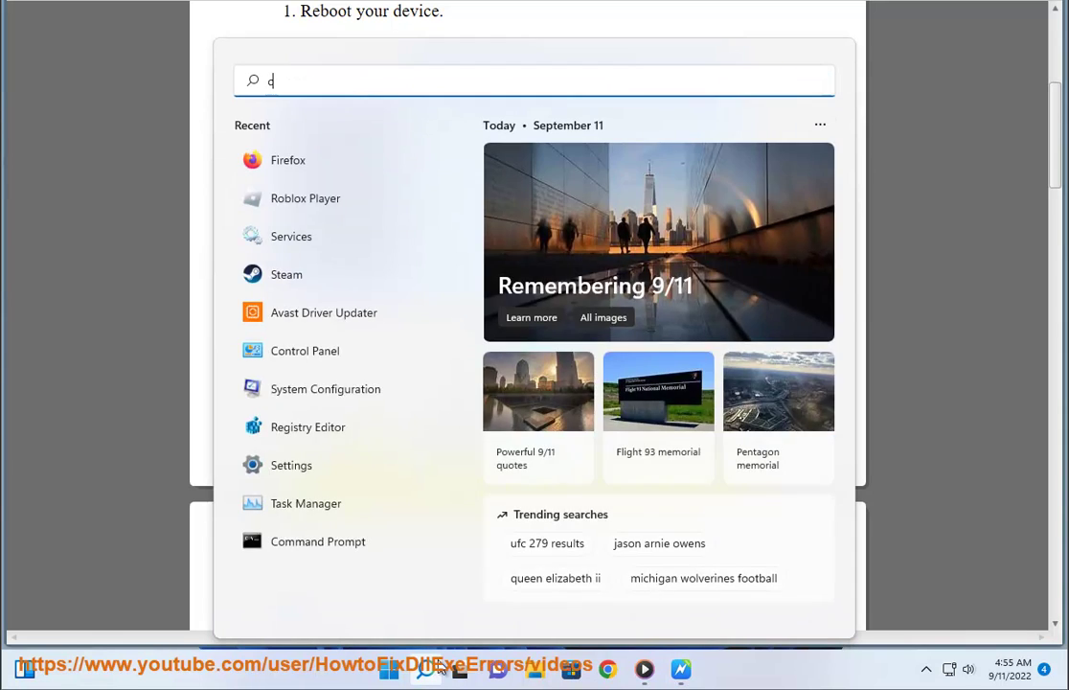
click(313, 260)
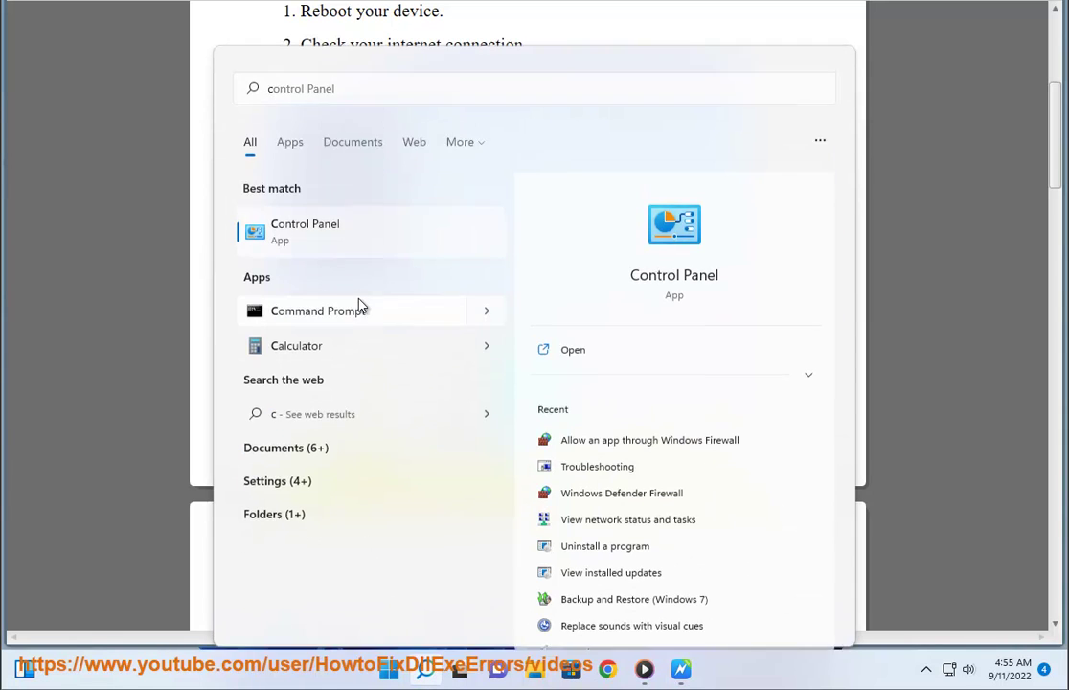
- Ping google.com and highlight the roughly 231 ms reply time
text(pin)
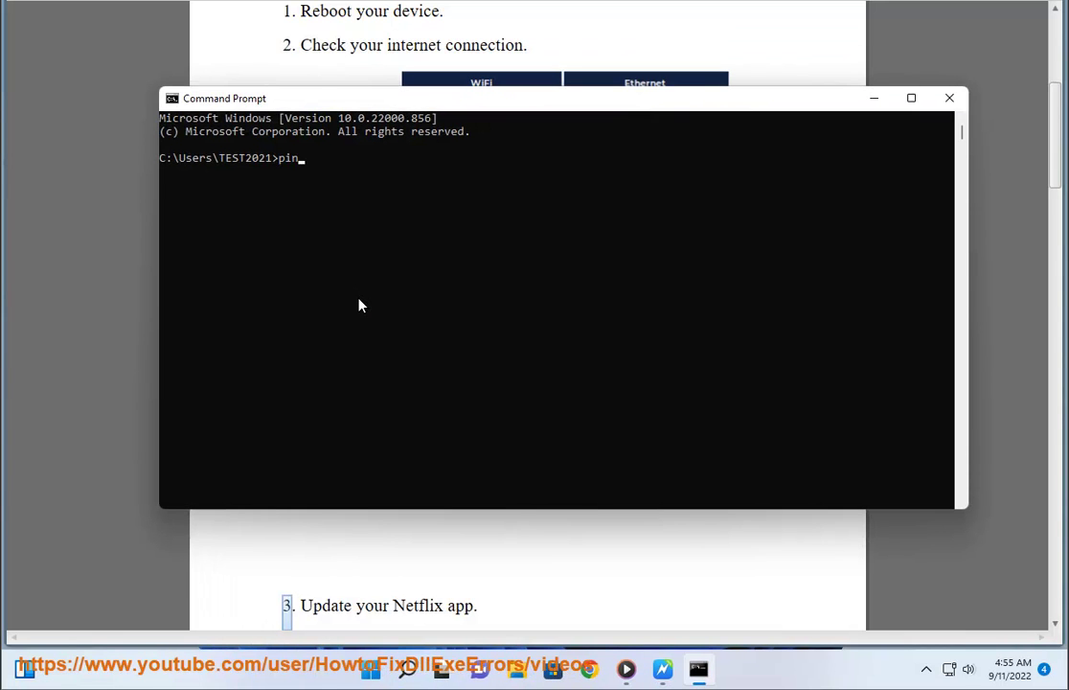
text(g google.com)
key(Return)
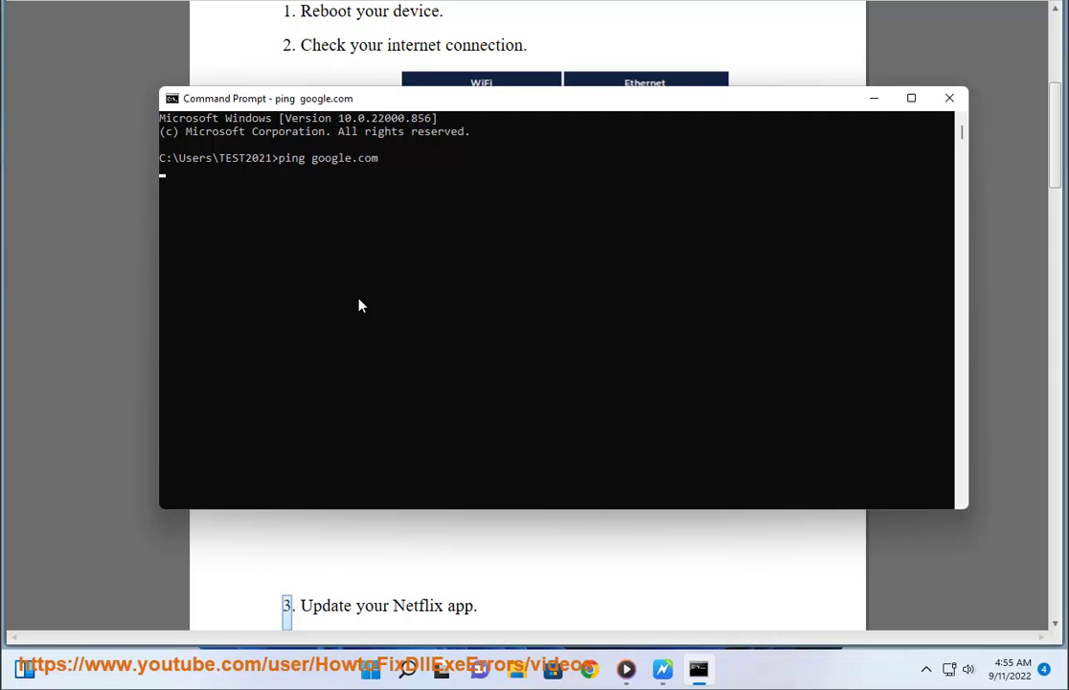
double_click(419, 200)
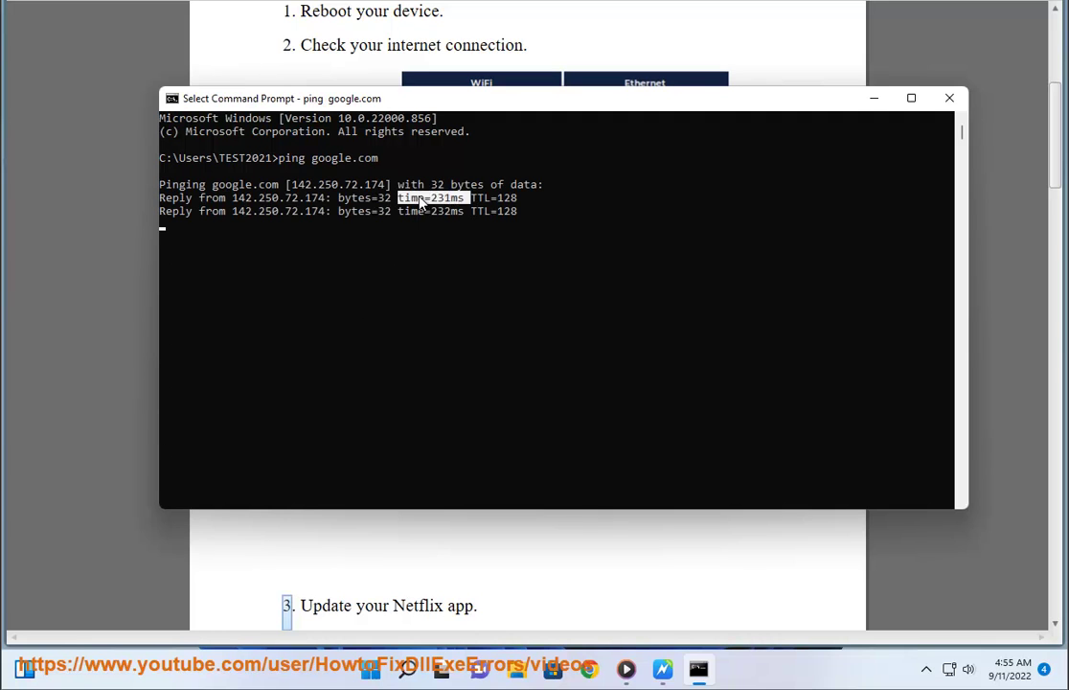
- Google 'netflix slow' in Chrome, highlight the first help result, and dismiss Restore pages
click(589, 669)
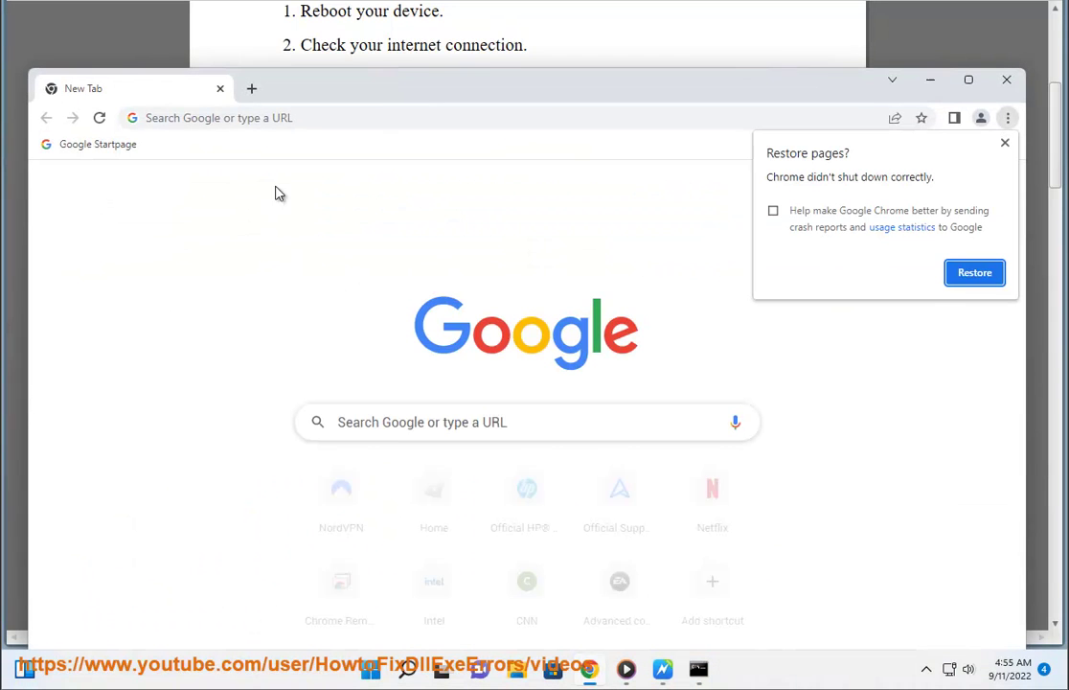
click(253, 117)
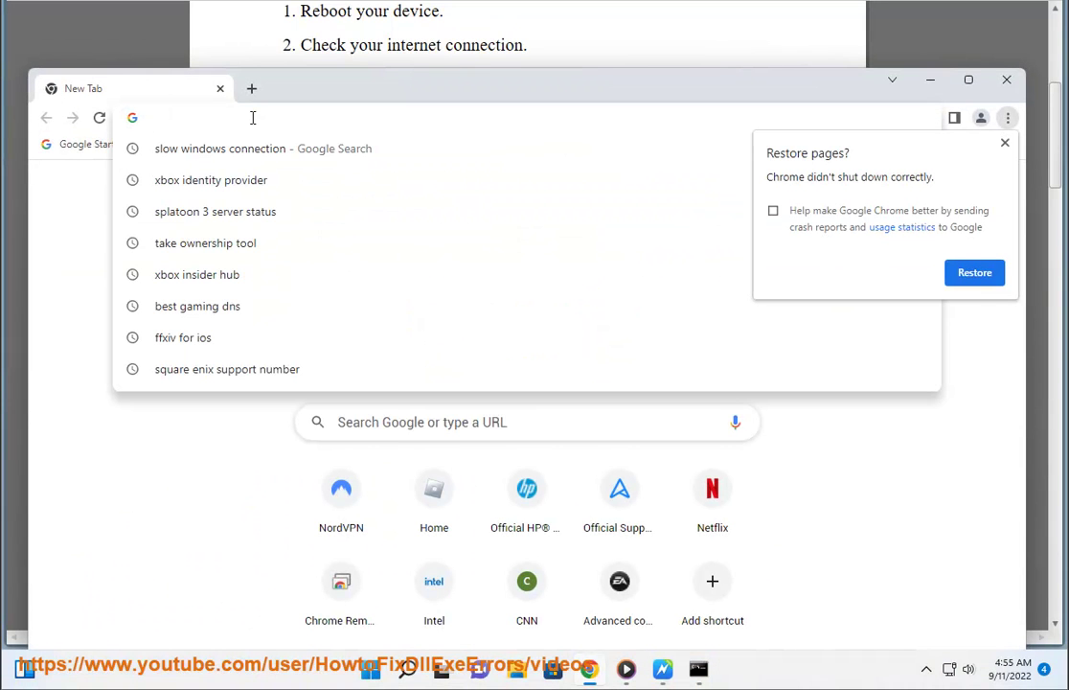
text(ne)
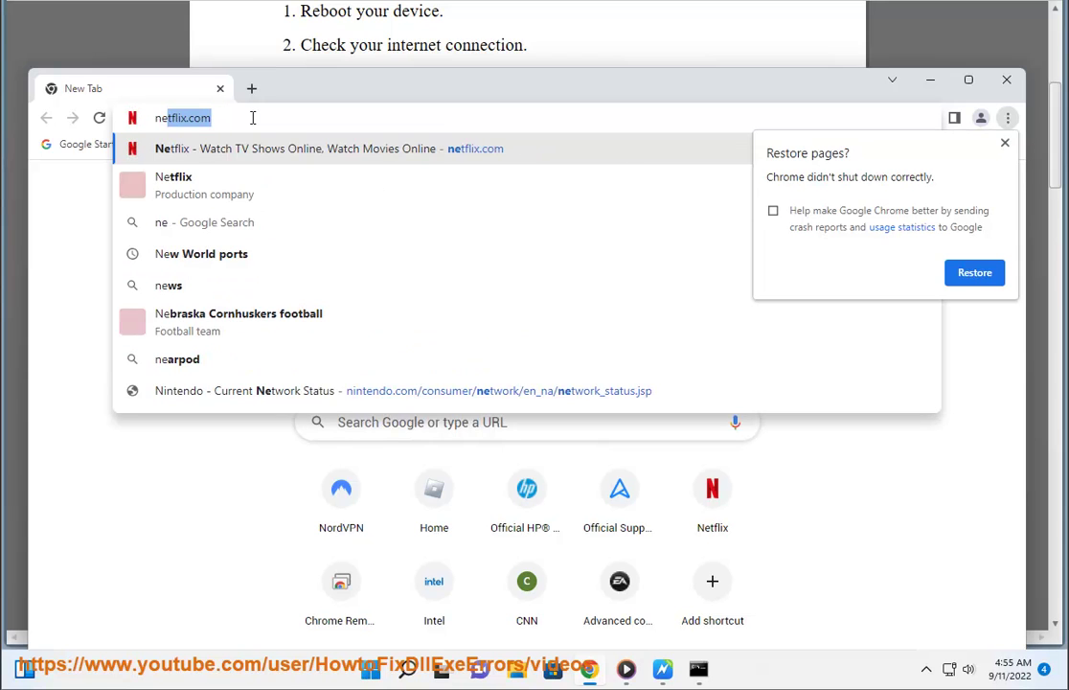
key(Down)
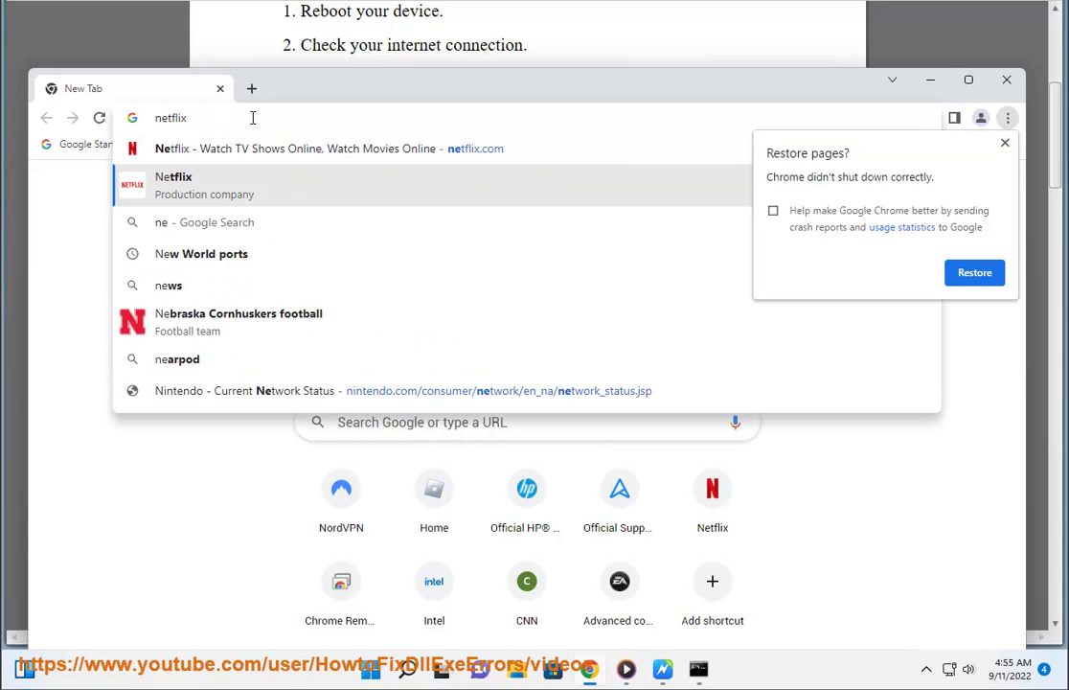
text(slo)
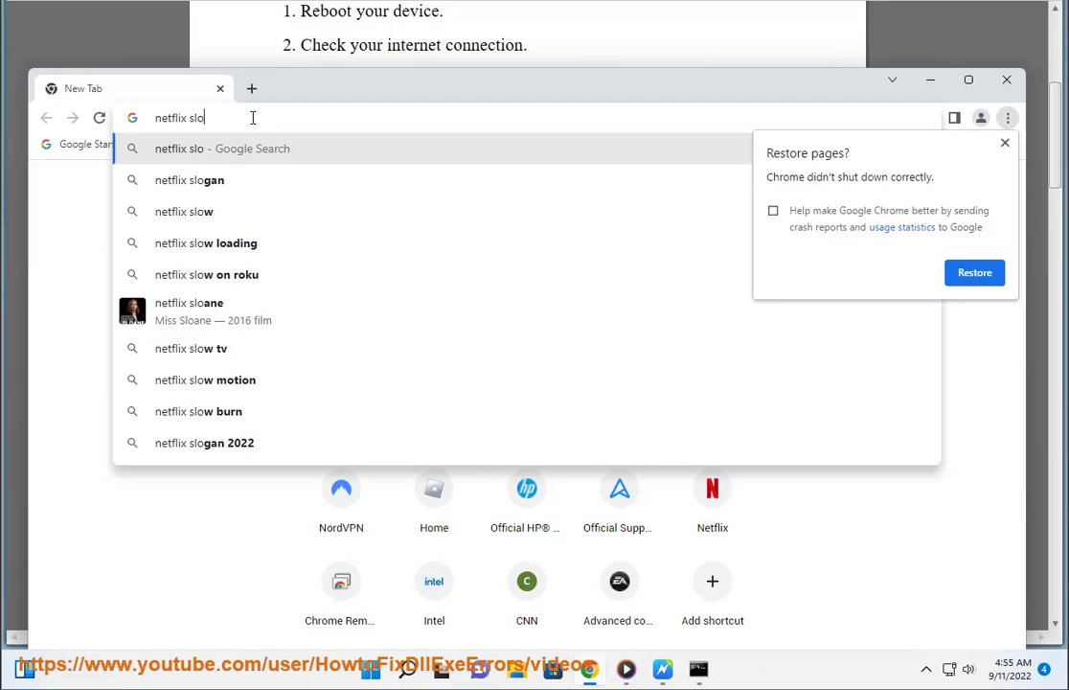
key(Down)
key(Down)
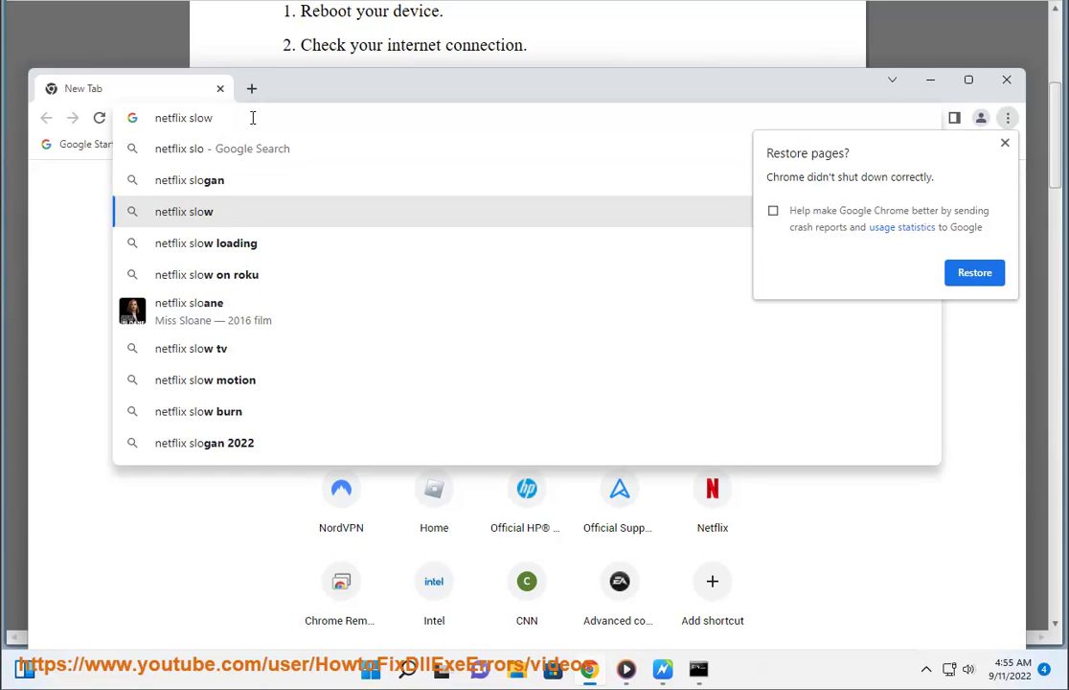
key(Return)
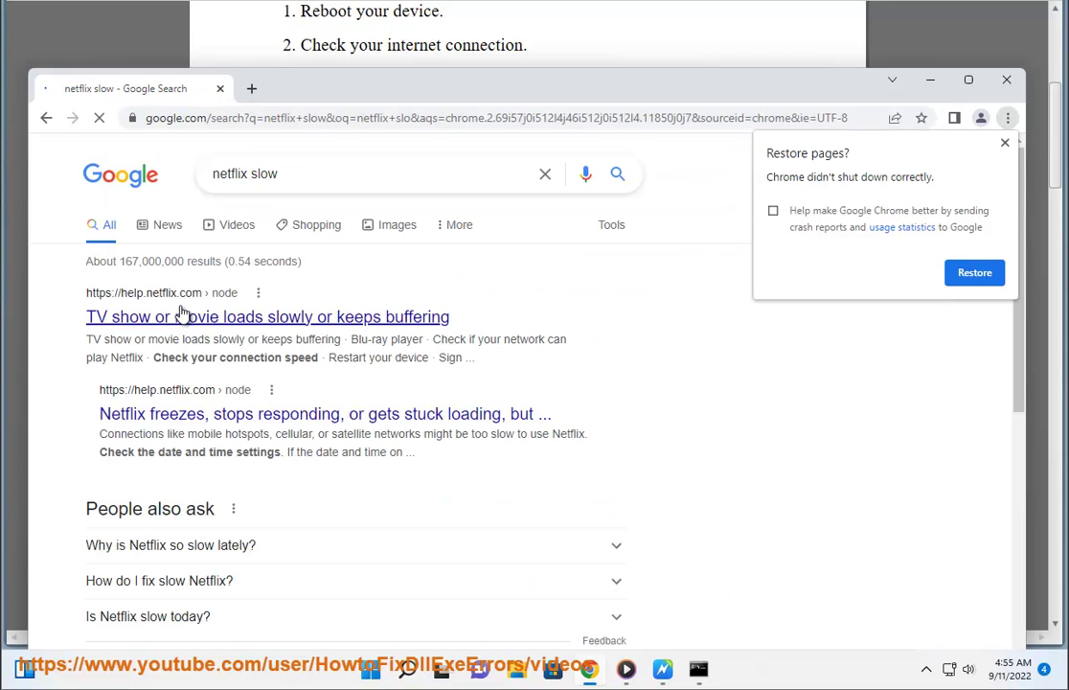
drag(391, 356, 44, 269)
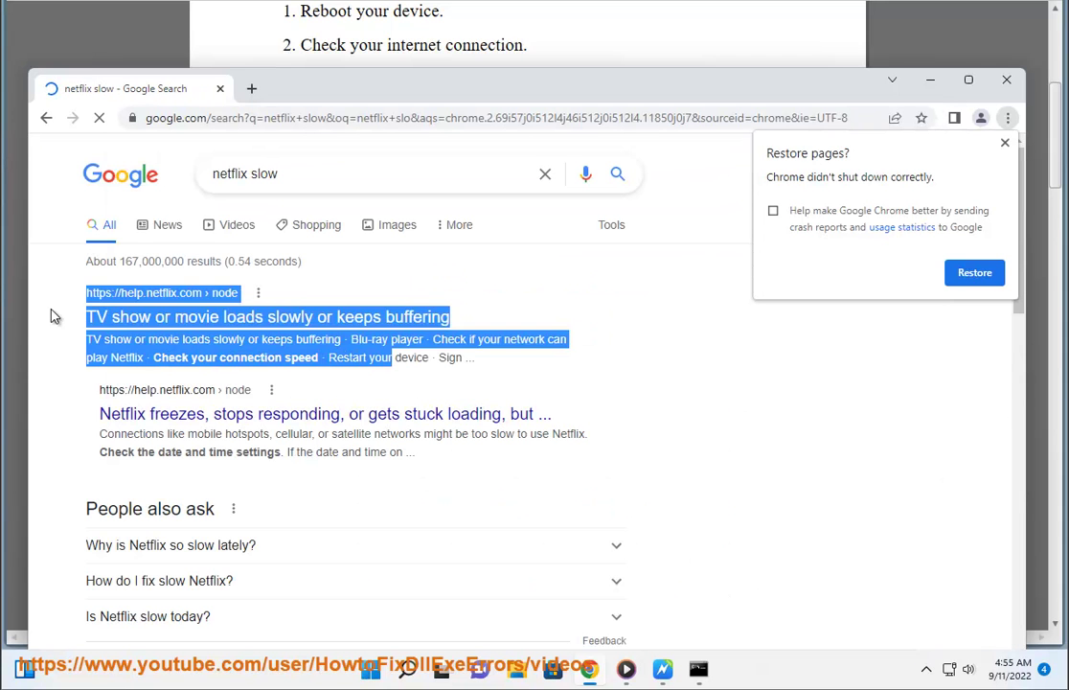
click(1005, 142)
- Minimize Chrome and Command Prompt to return to tips 3 and 4 in the guide
click(939, 85)
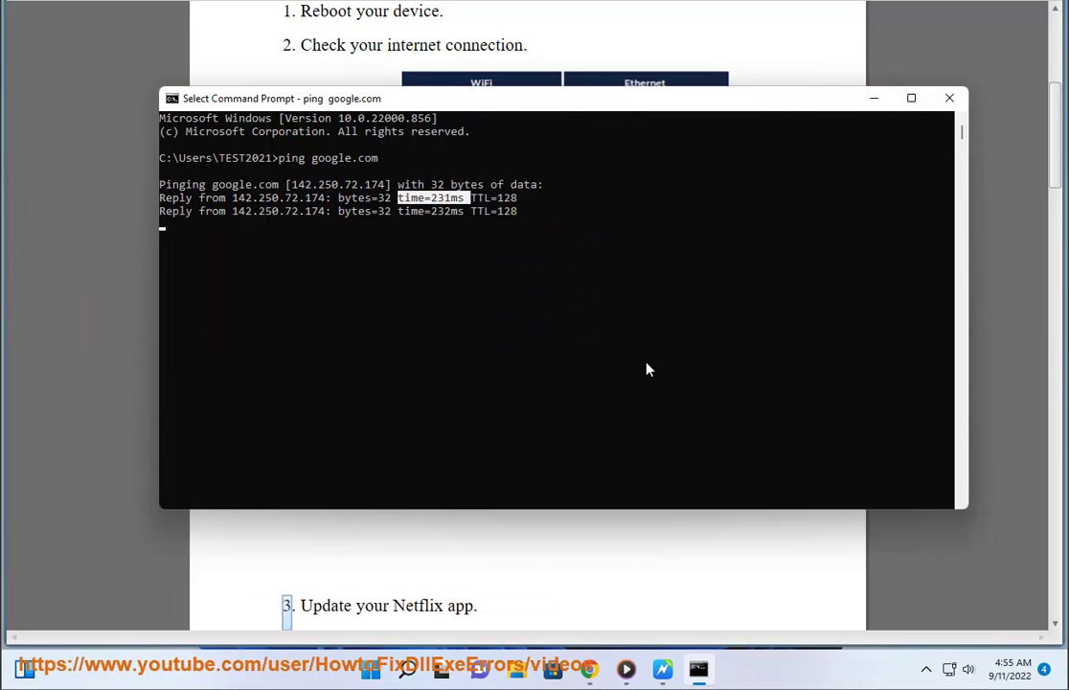
click(874, 98)
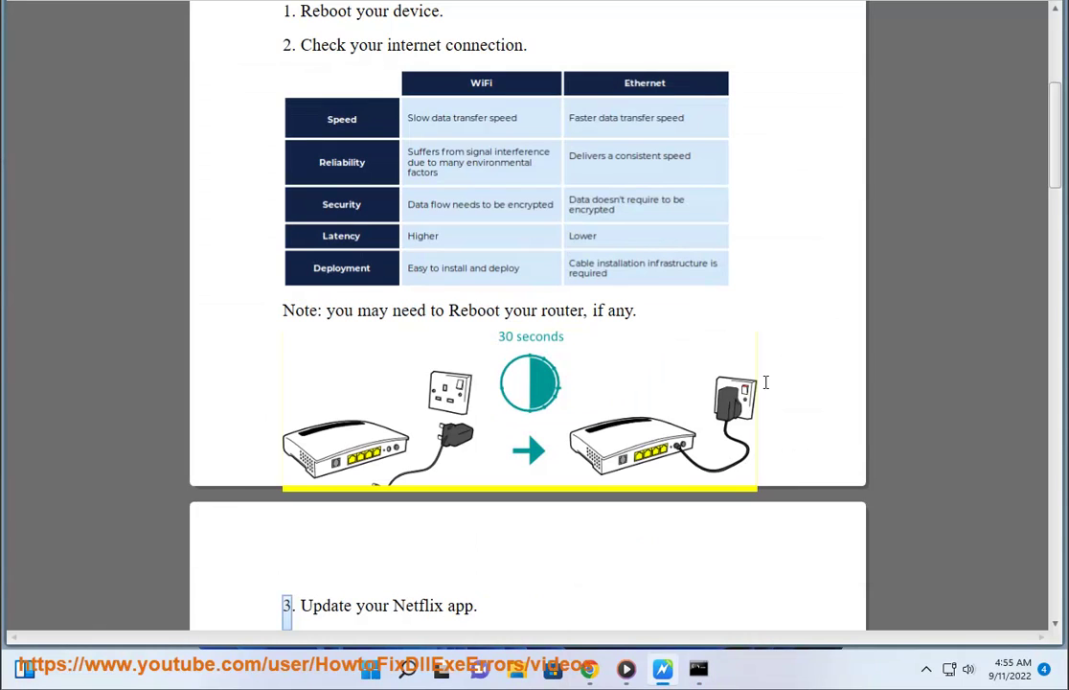
click(584, 549)
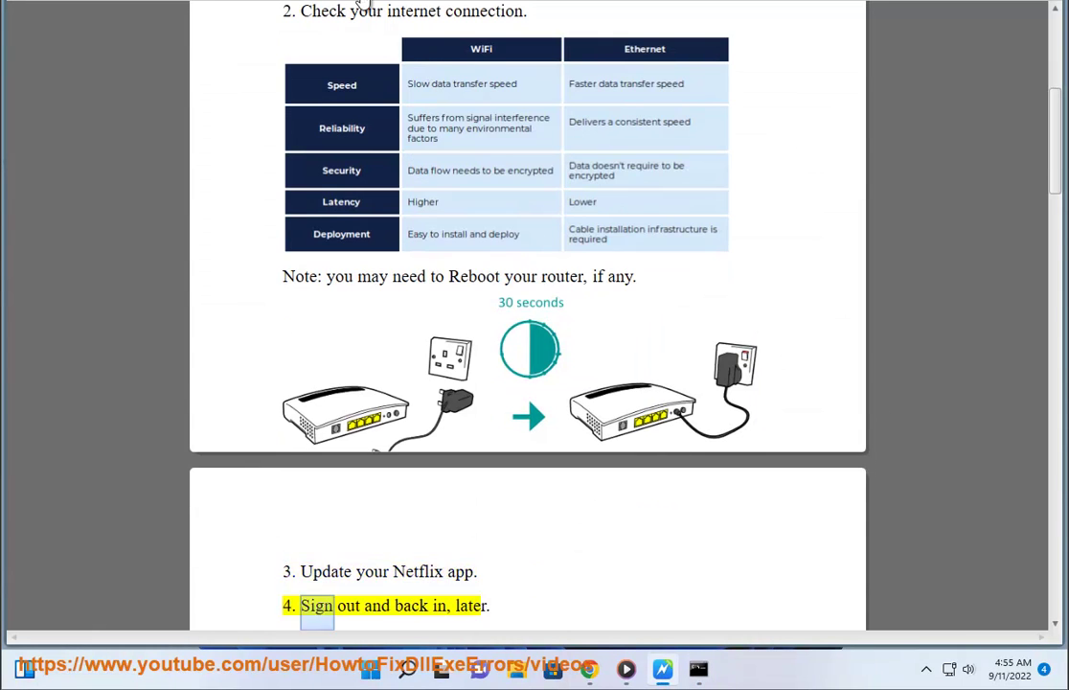
click(292, 573)
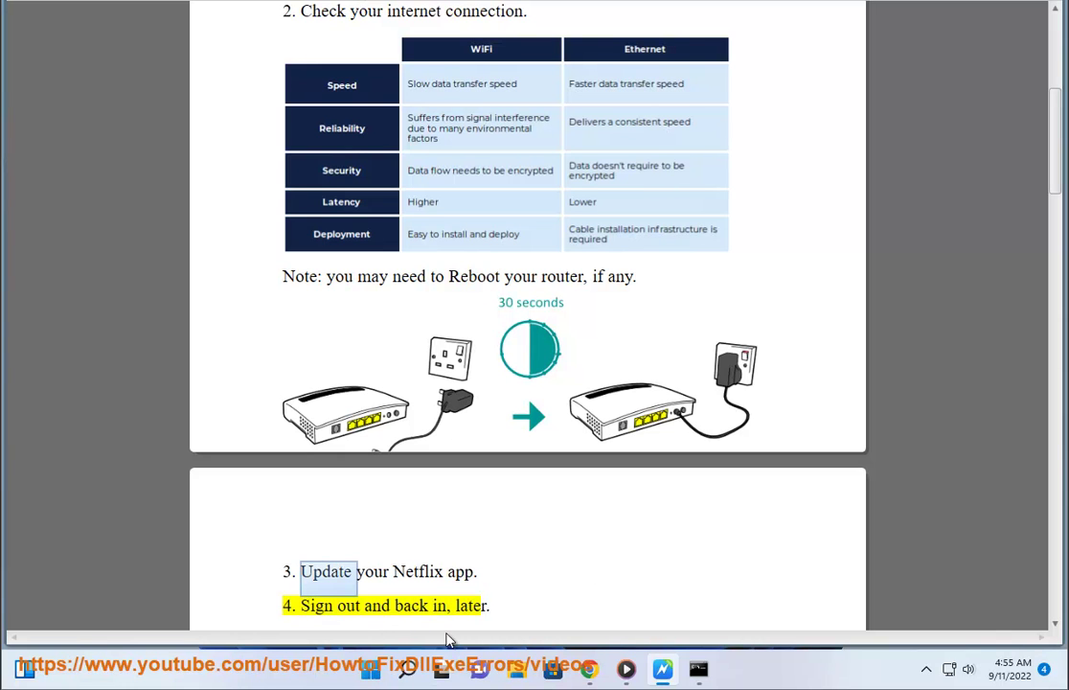
click(408, 669)
- Check the Microsoft Store Library, showing Netflix modified today, then close the Store
text(n)
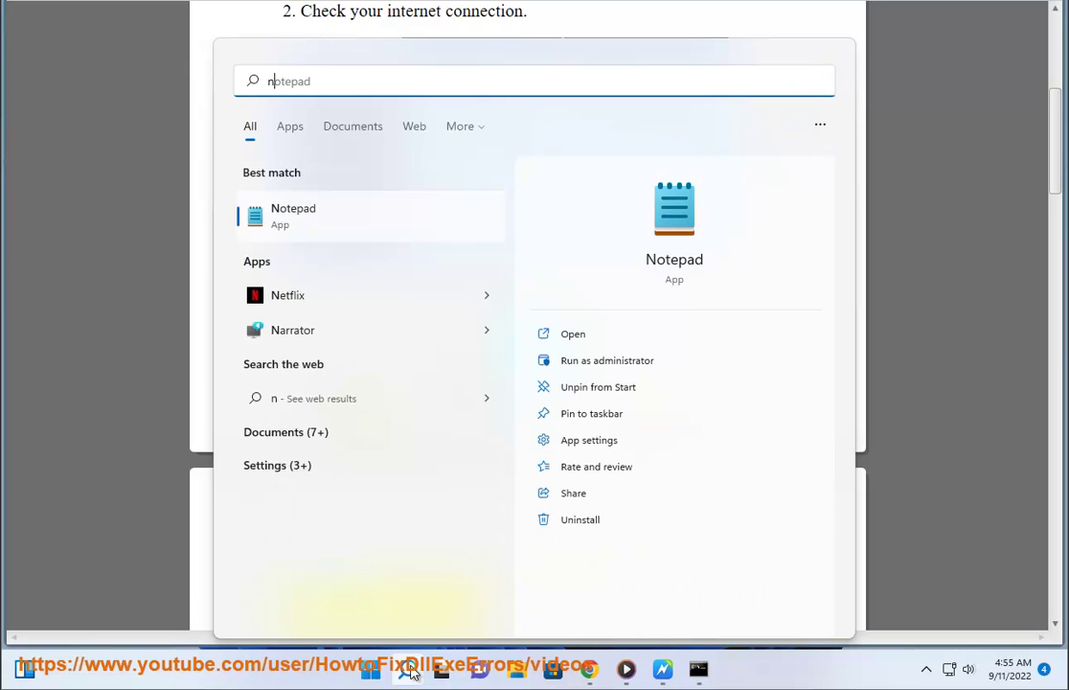
click(337, 300)
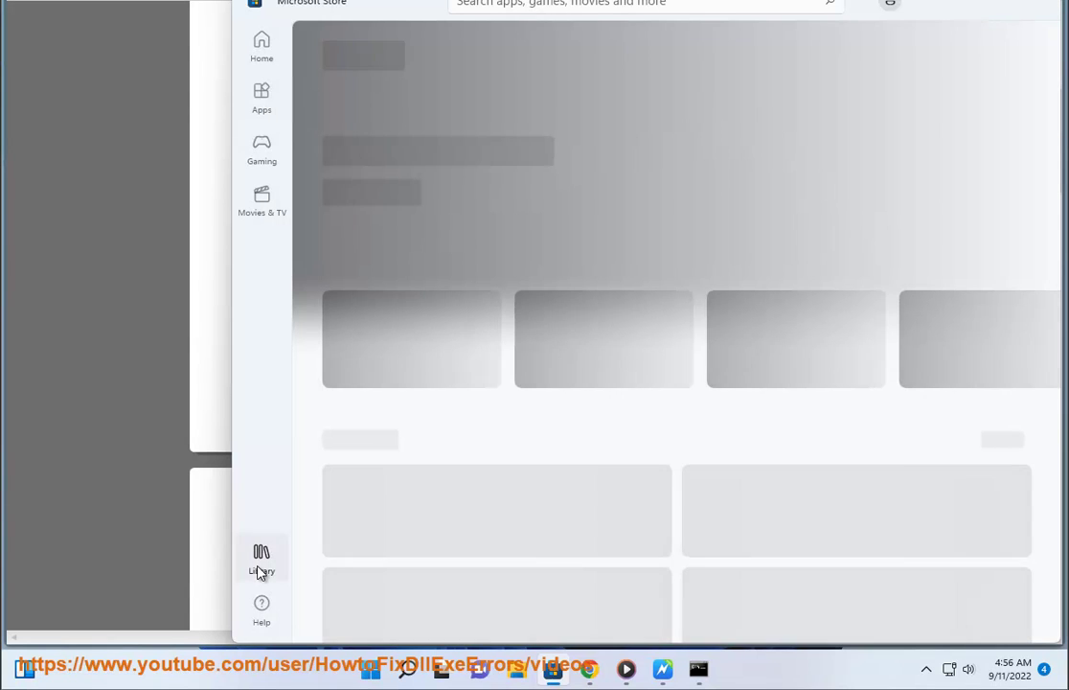
click(259, 570)
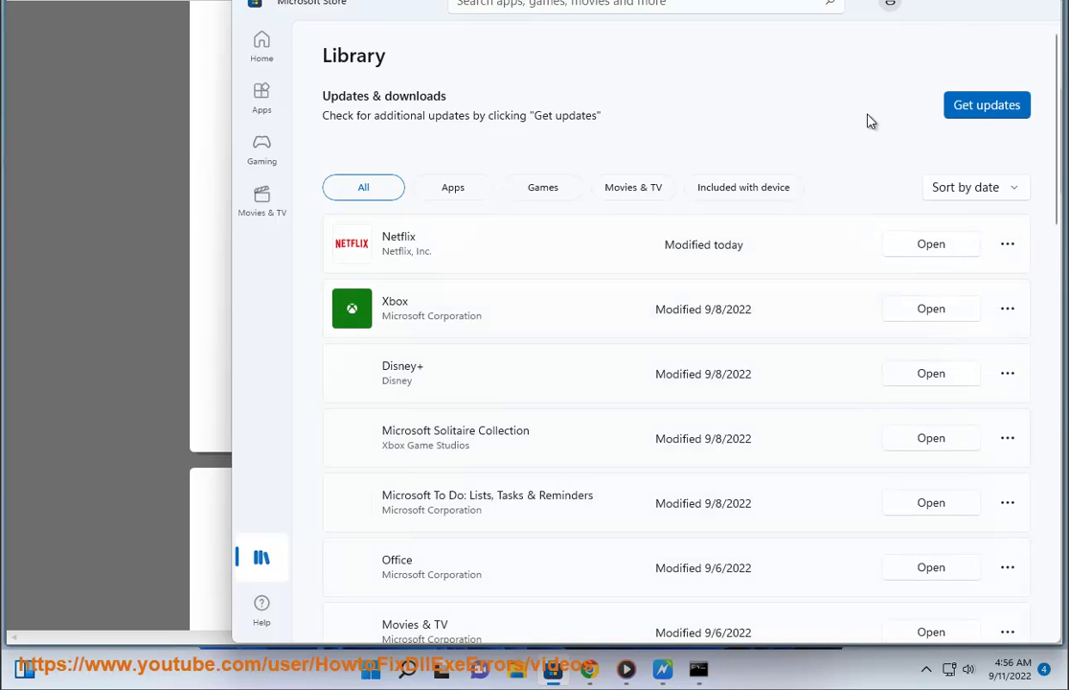
click(973, 4)
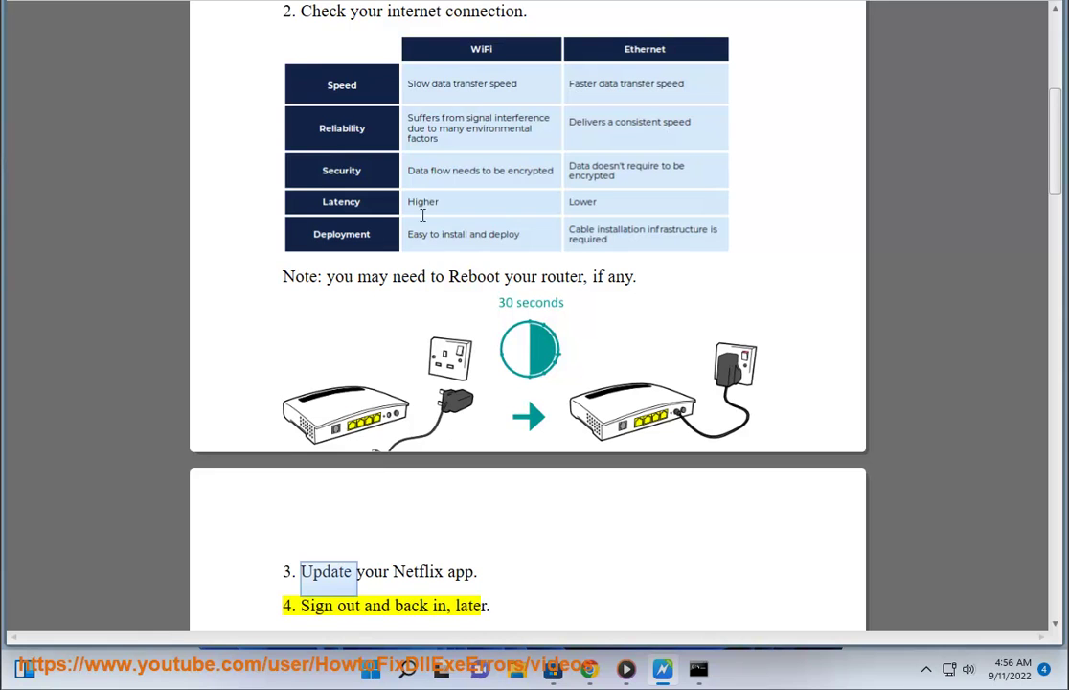
- Scroll to tip 4 in the guide and launch the Netflix app from search
scroll(529, 210, down, 1)
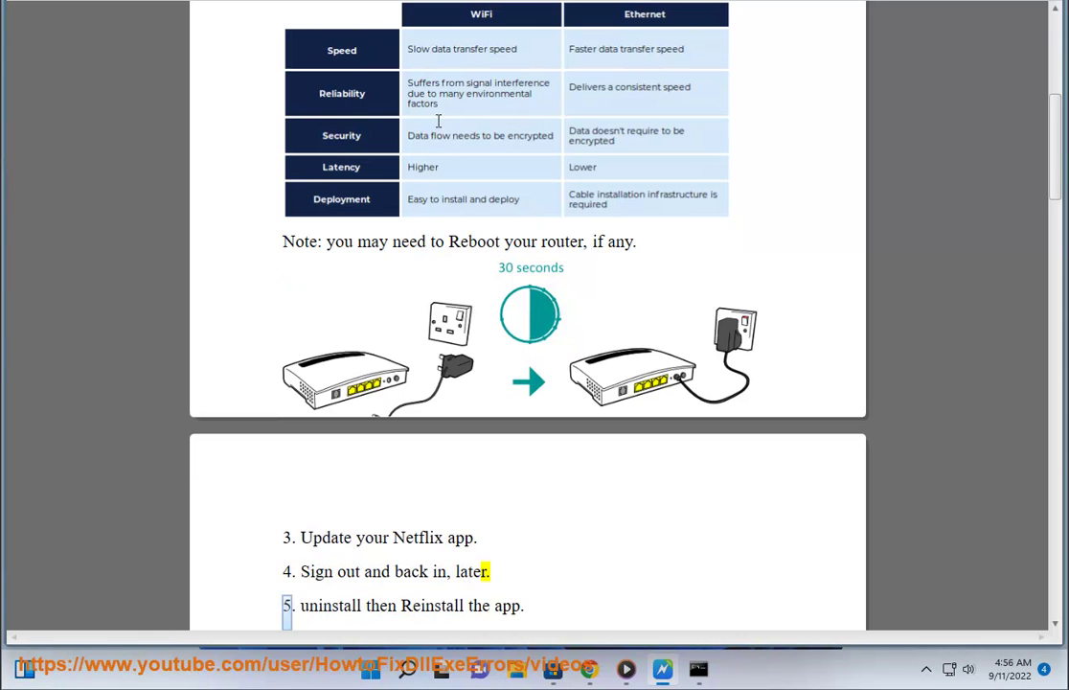
scroll(359, 317, down, 1)
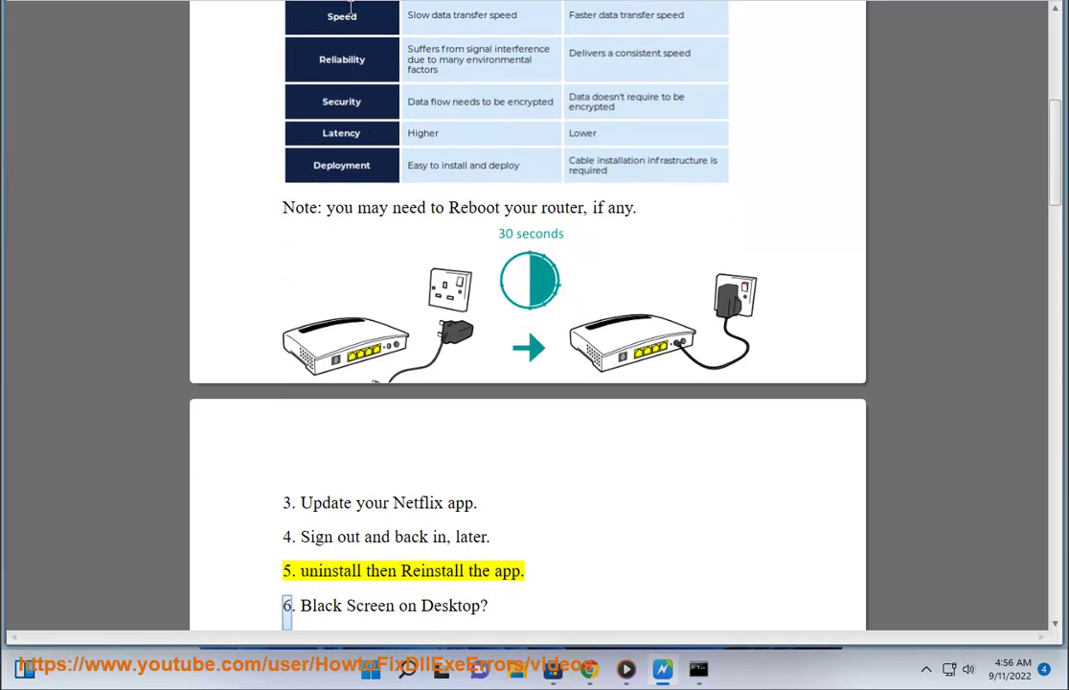
drag(312, 537, 502, 537)
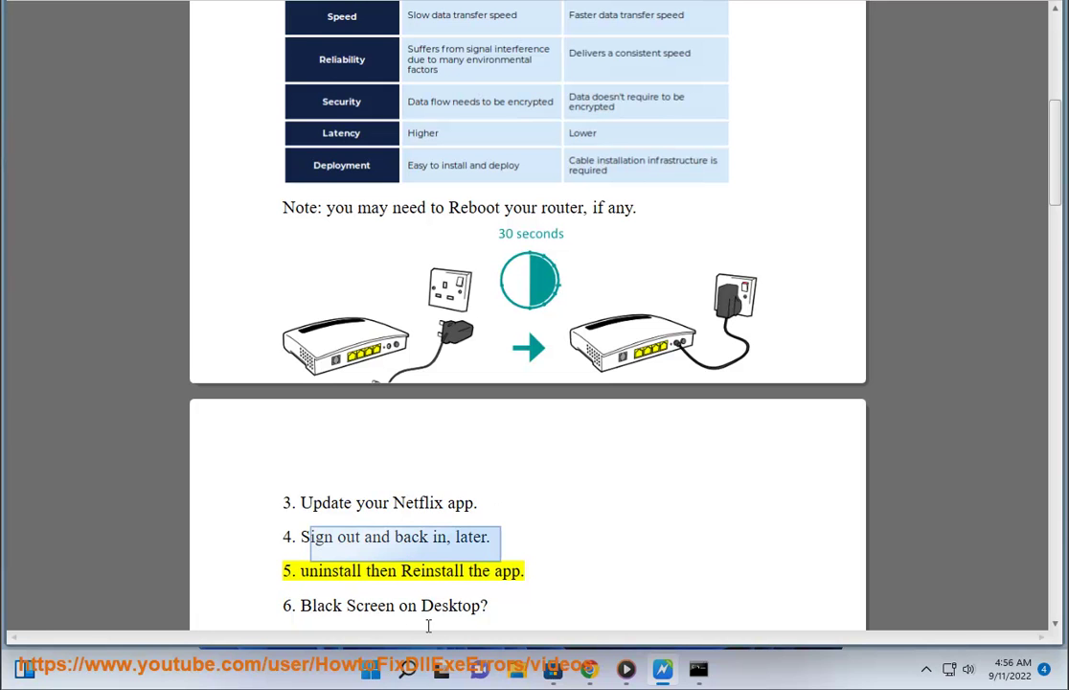
click(407, 669)
text(n)
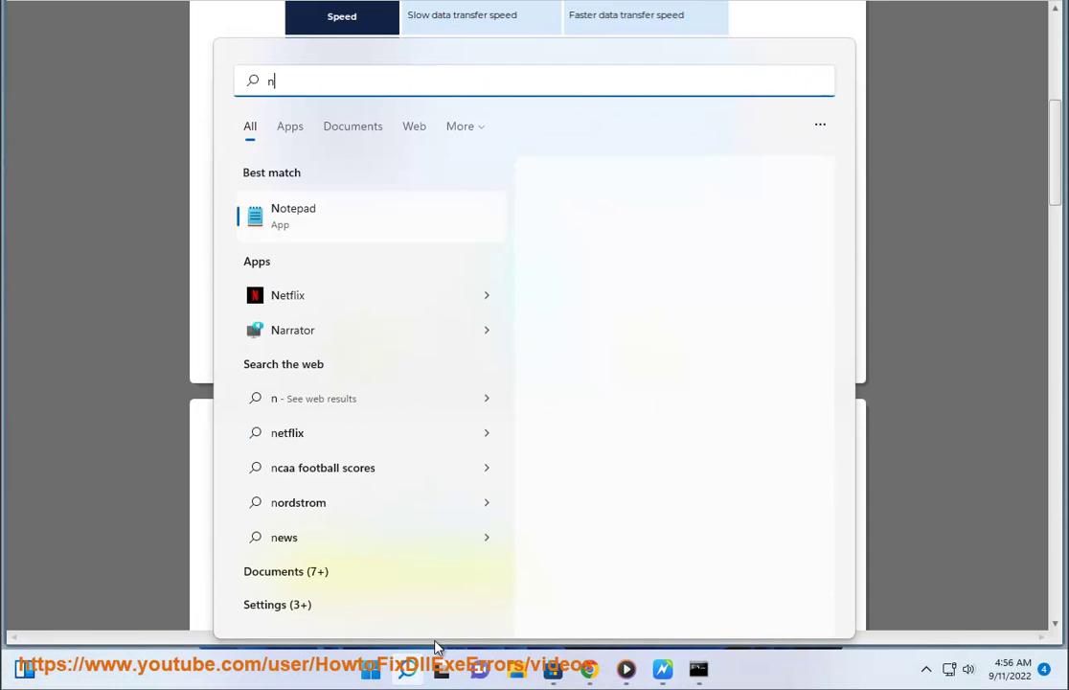
text(et)
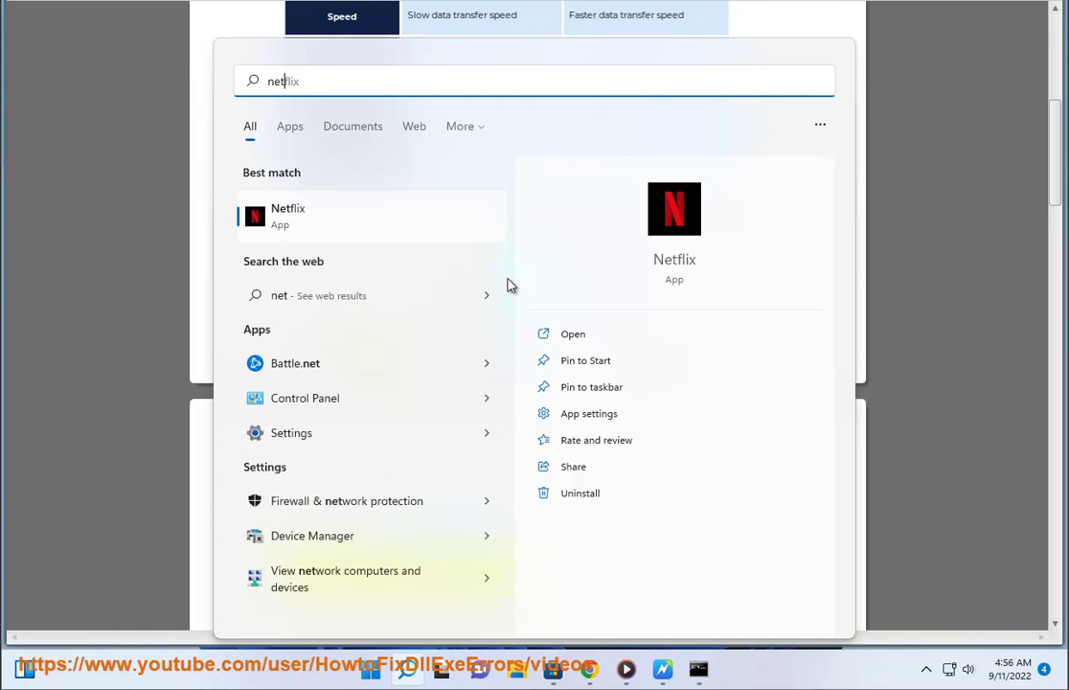
click(391, 220)
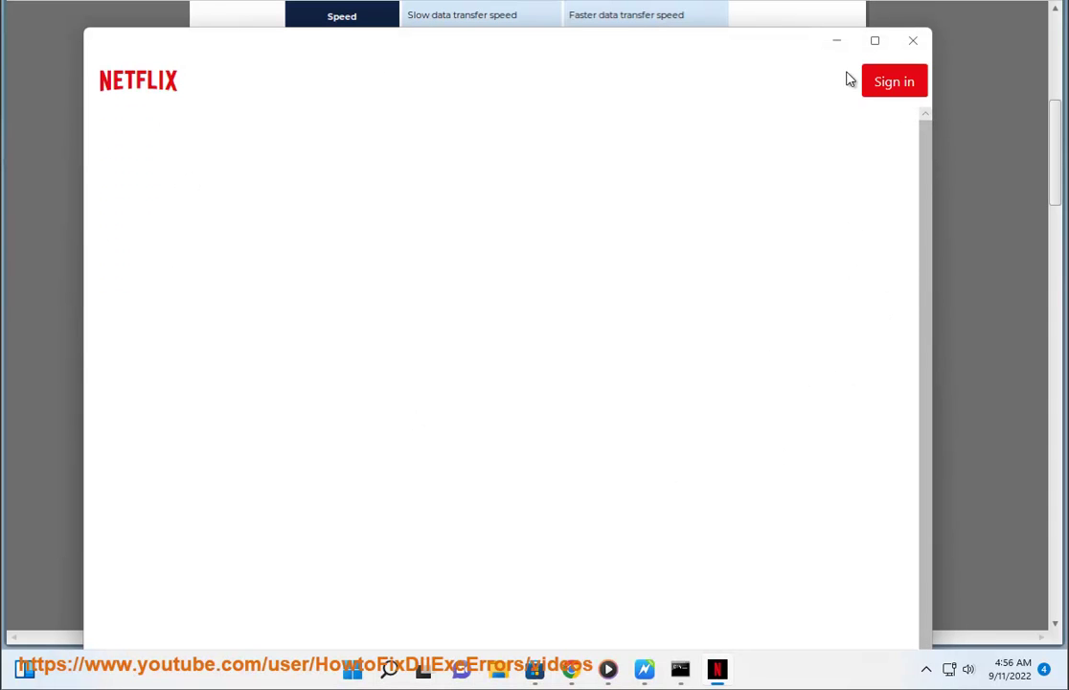
- Minimize Netflix and open Settings > Apps > Apps & features
click(836, 43)
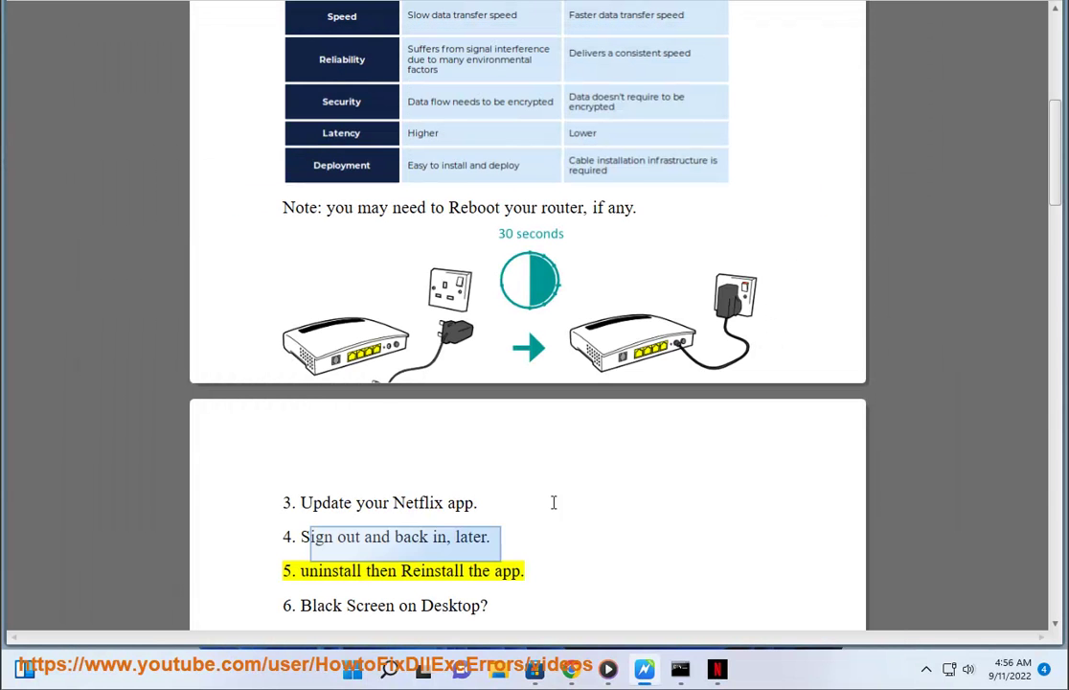
double_click(335, 573)
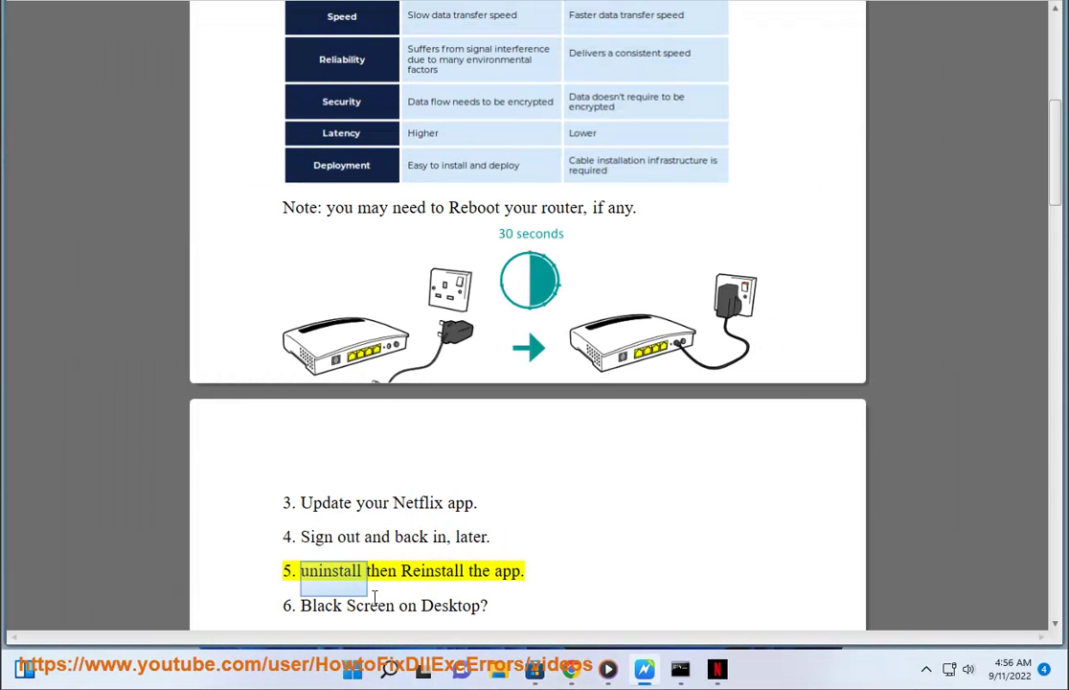
click(347, 667)
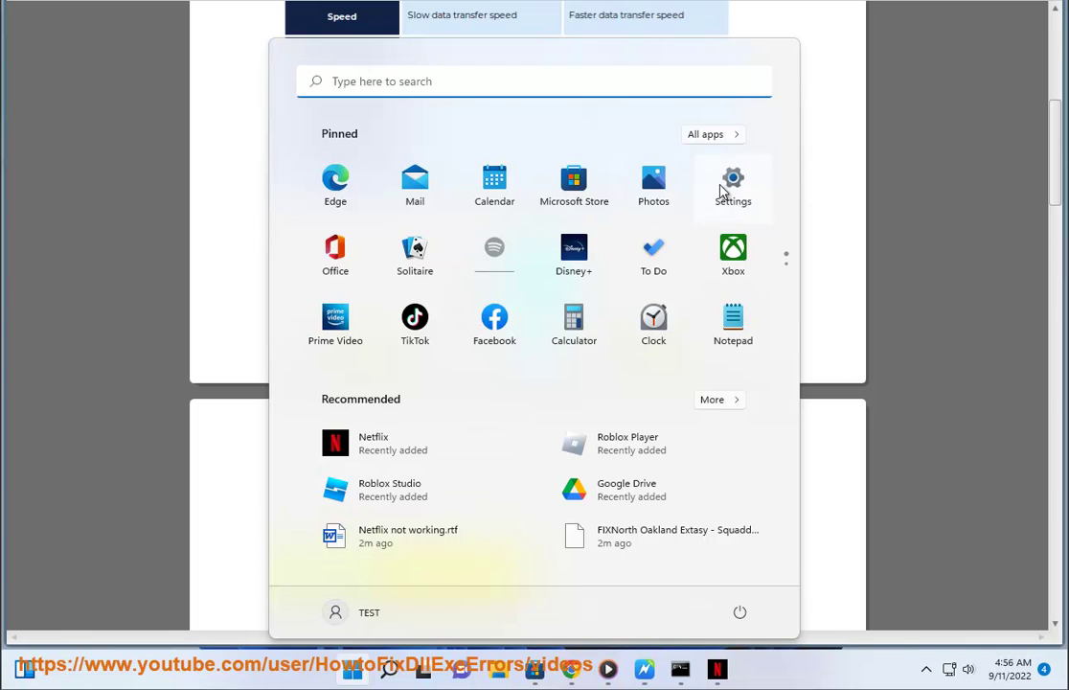
click(726, 188)
click(112, 248)
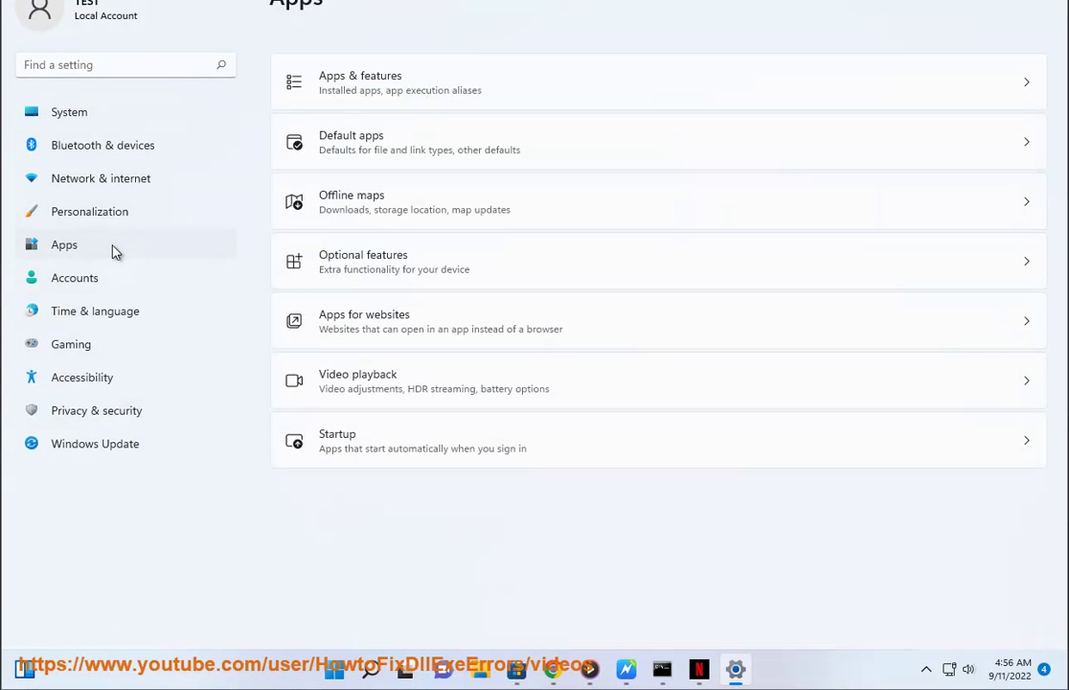
click(486, 63)
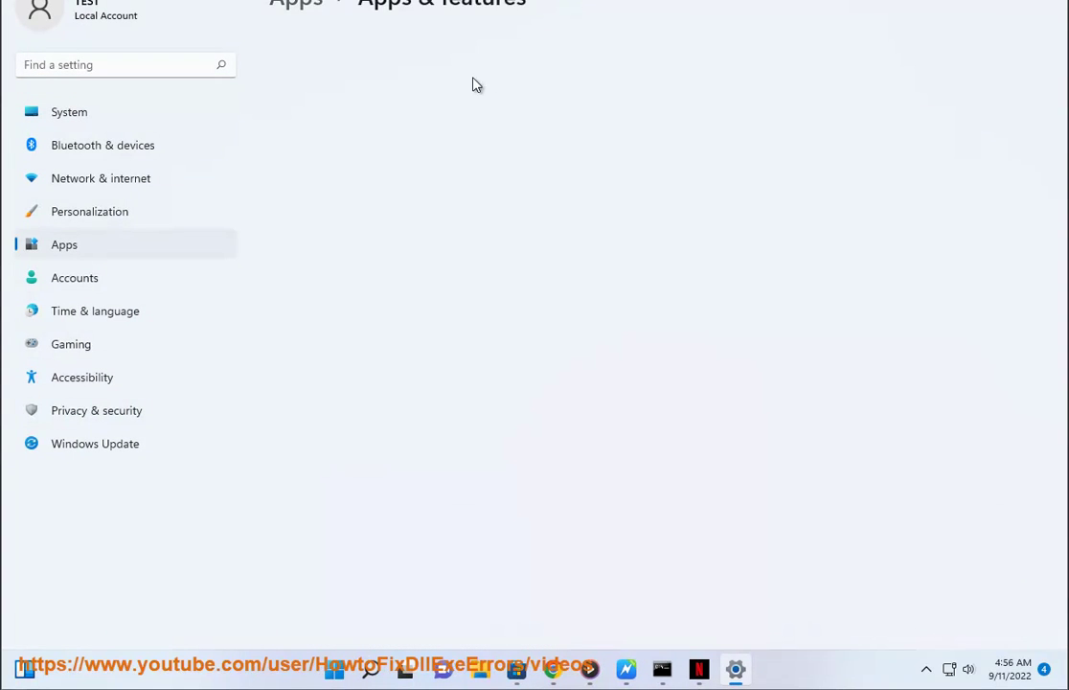
- Filter installed apps by 'net', show Netflix's uninstall menu, dismiss it, and return to the document
click(341, 268)
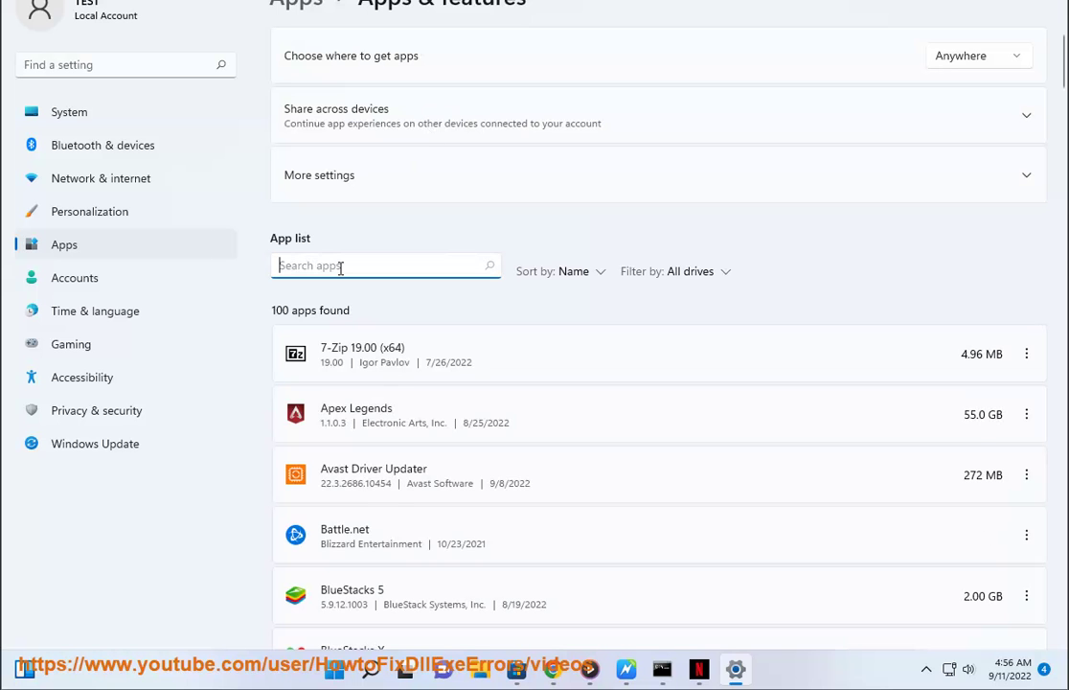
text(net)
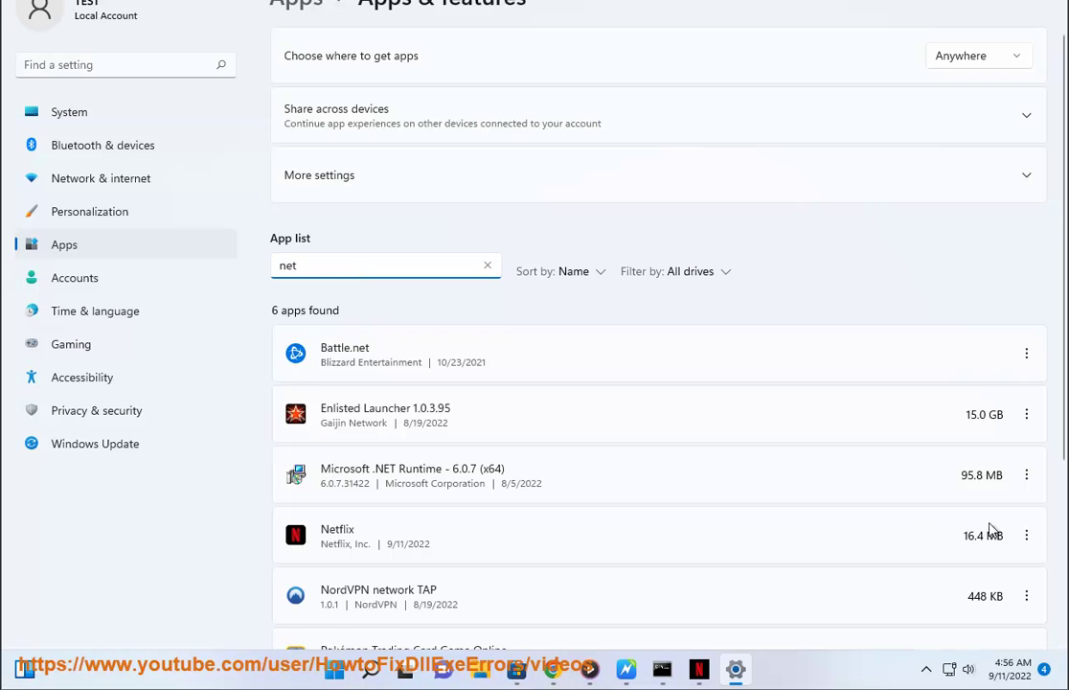
click(1027, 537)
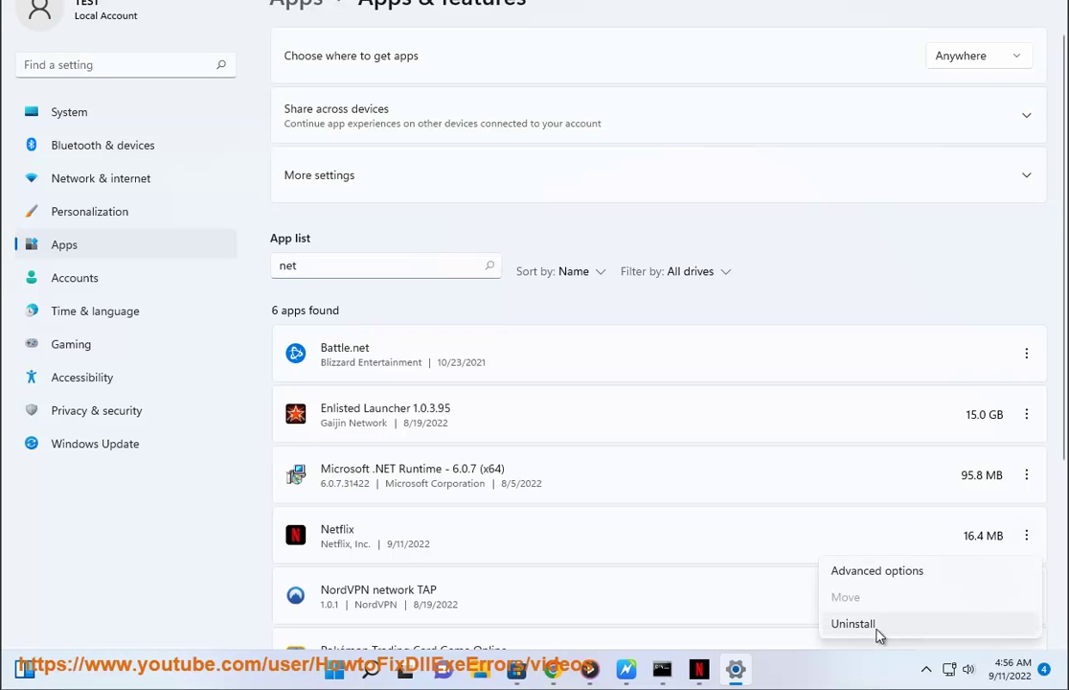
click(1006, 151)
key(alt+Tab)
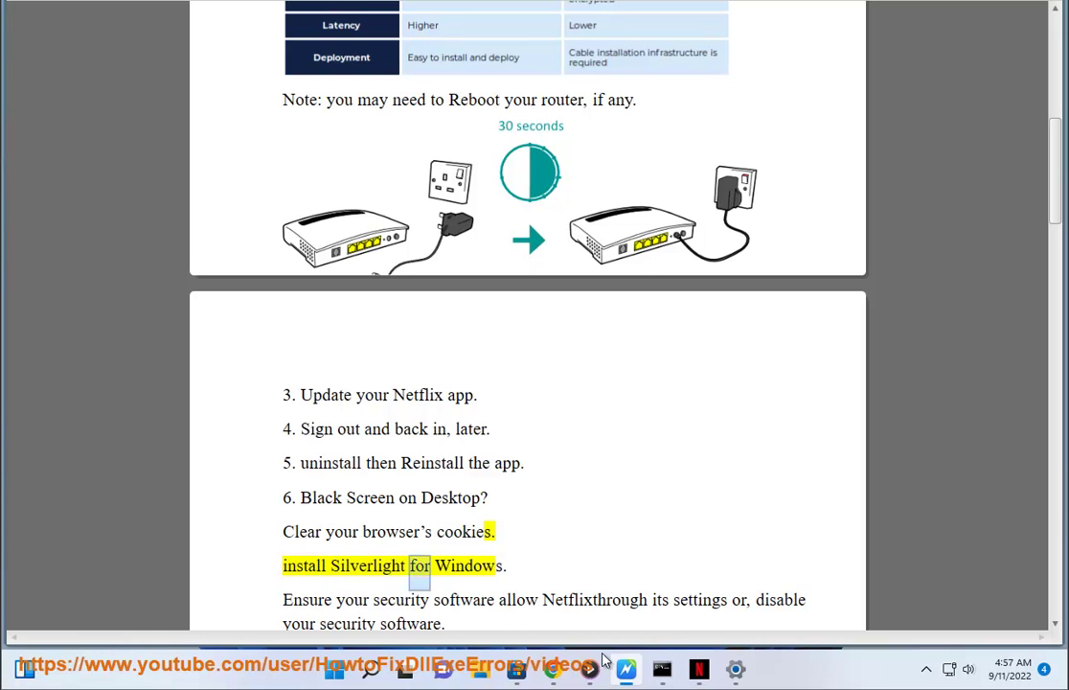
- Open Chrome's settings in a new tab from the ⋮ menu
click(471, 539)
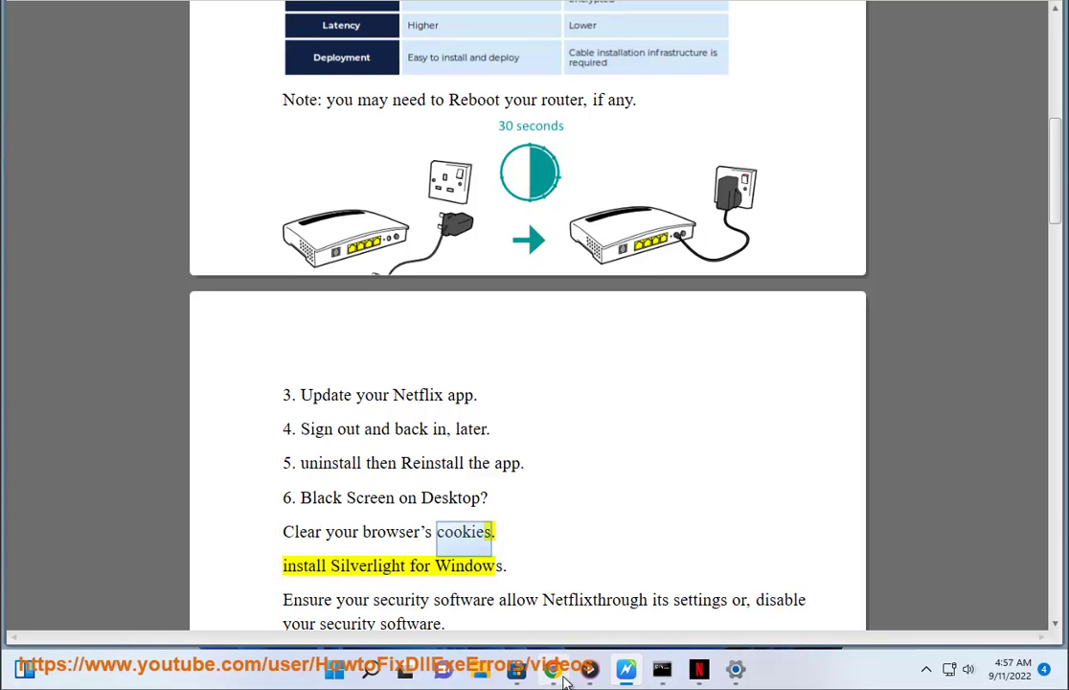
click(706, 671)
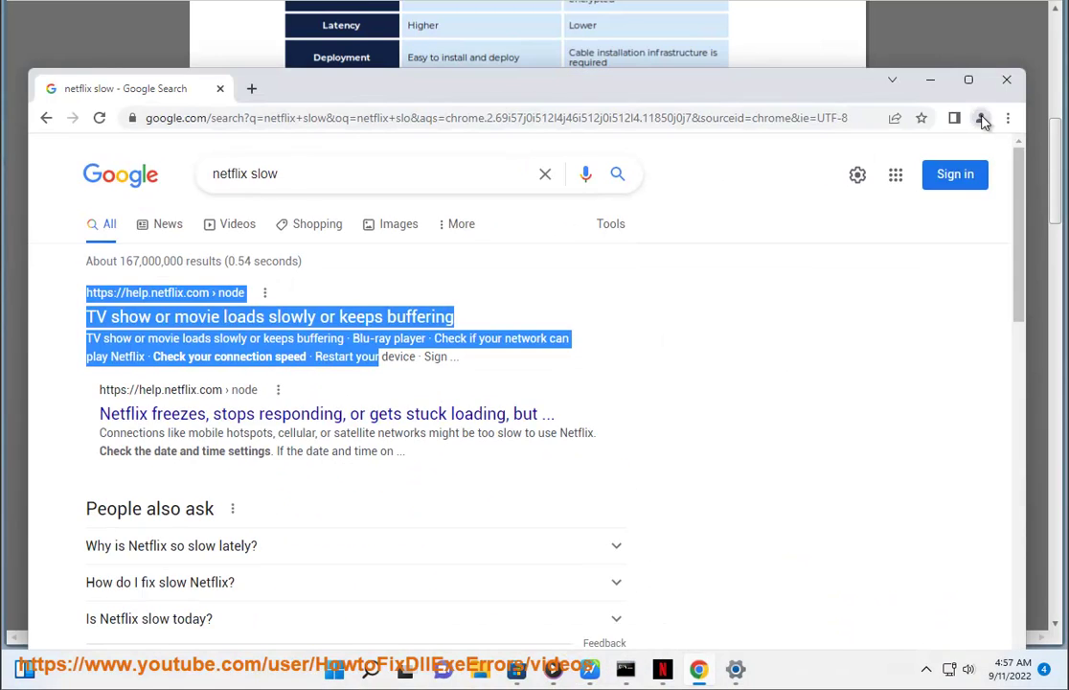
click(1008, 116)
click(867, 404)
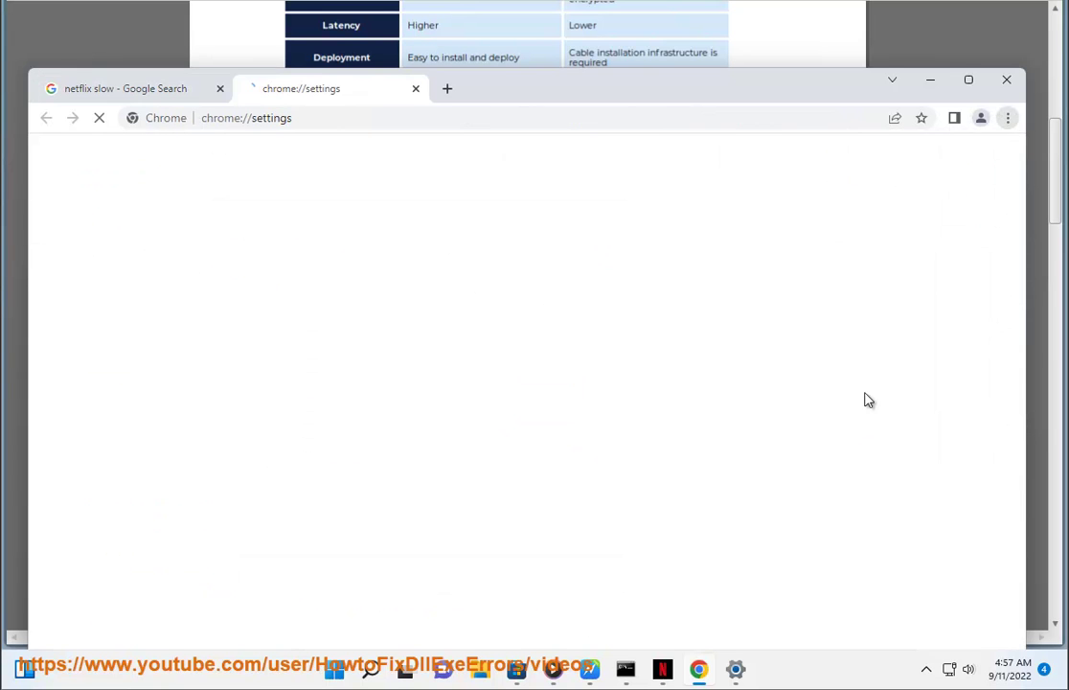
- Search settings for cookies, review Clear browsing data, and cancel without clearing anything
text(coo)
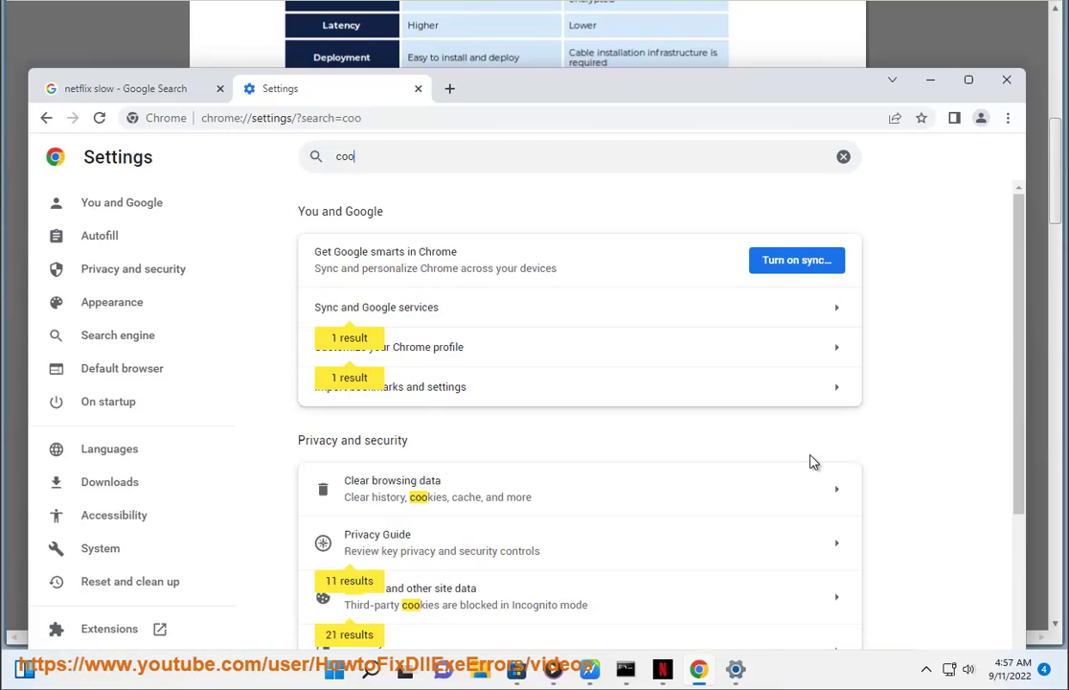
click(709, 496)
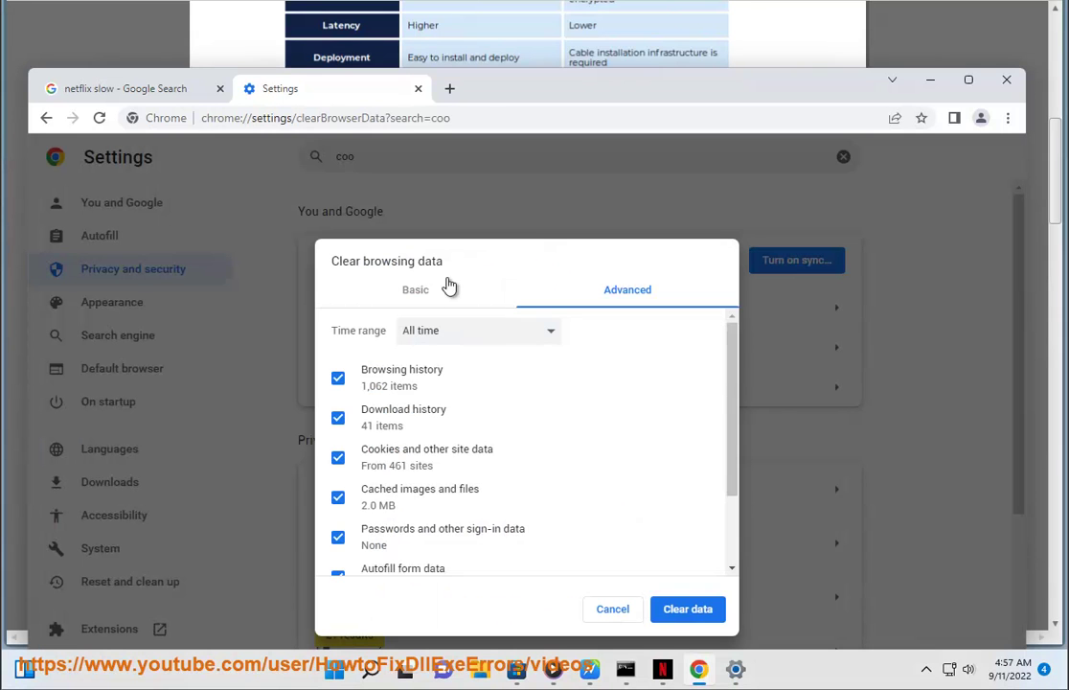
scroll(602, 551, down, 3)
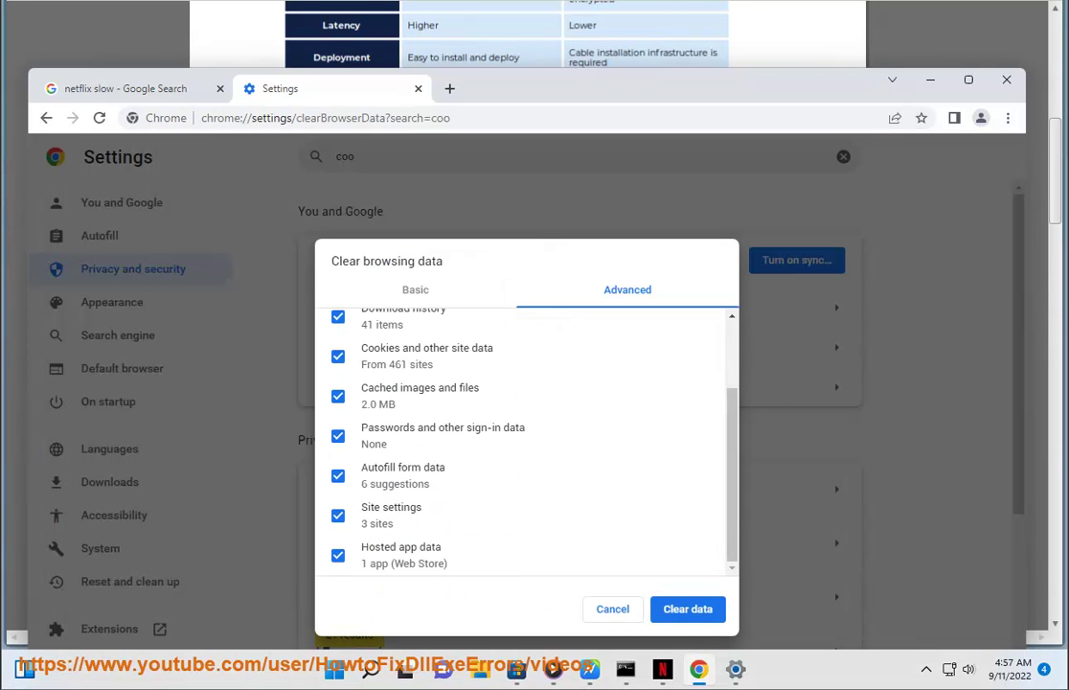
click(615, 611)
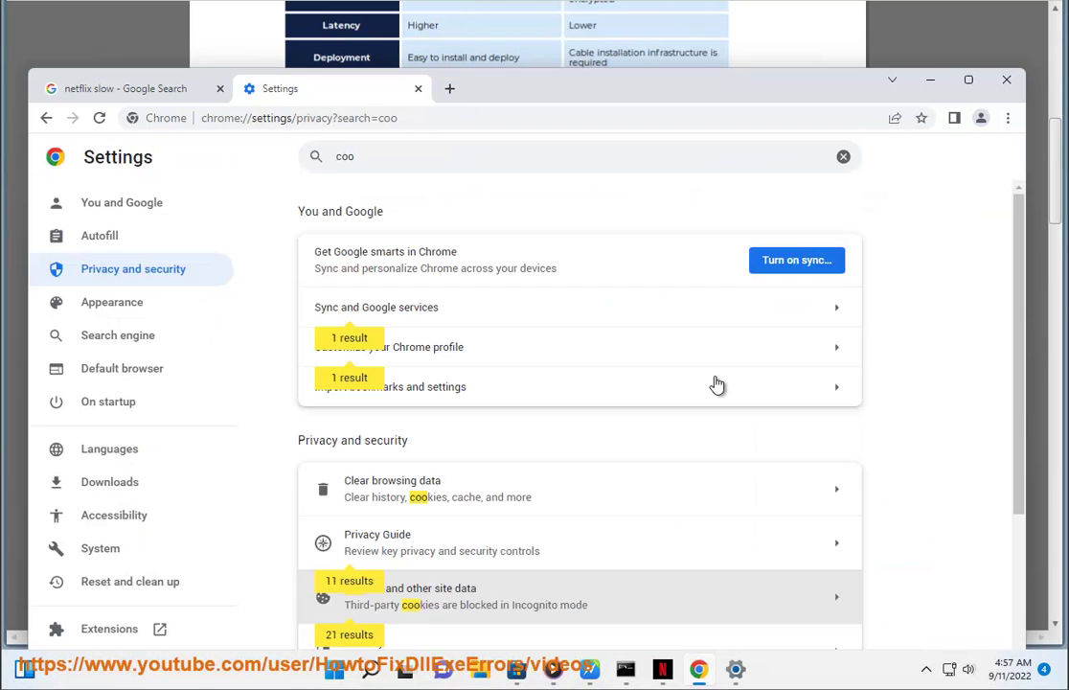
click(930, 80)
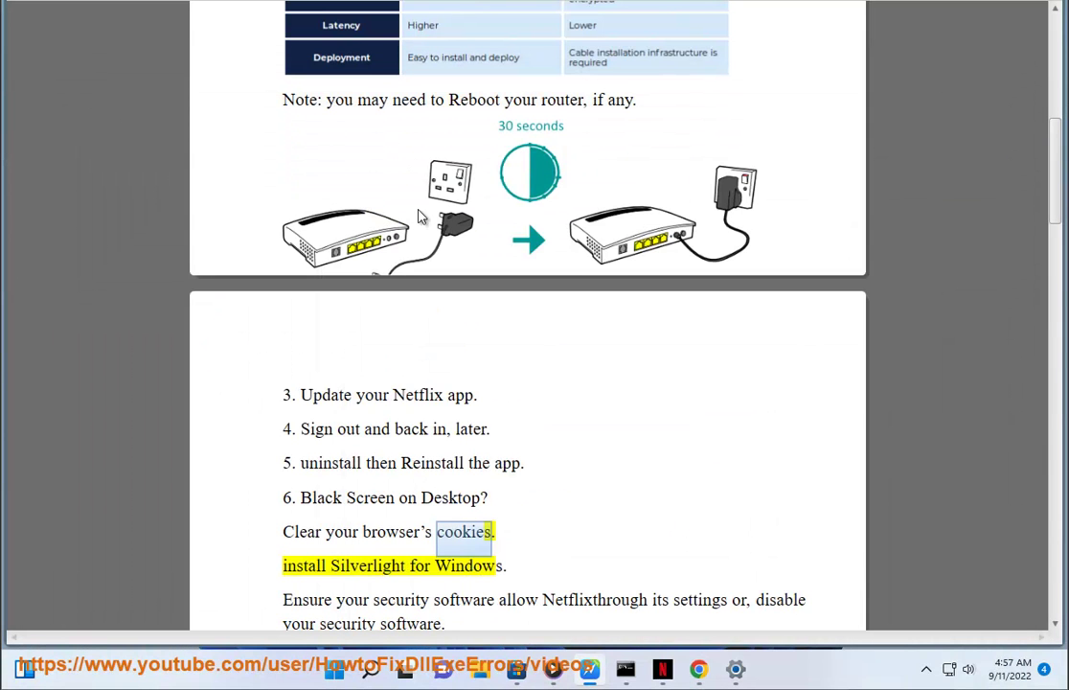
- Copy 'Silverlight for Windows' from the tips document
double_click(350, 570)
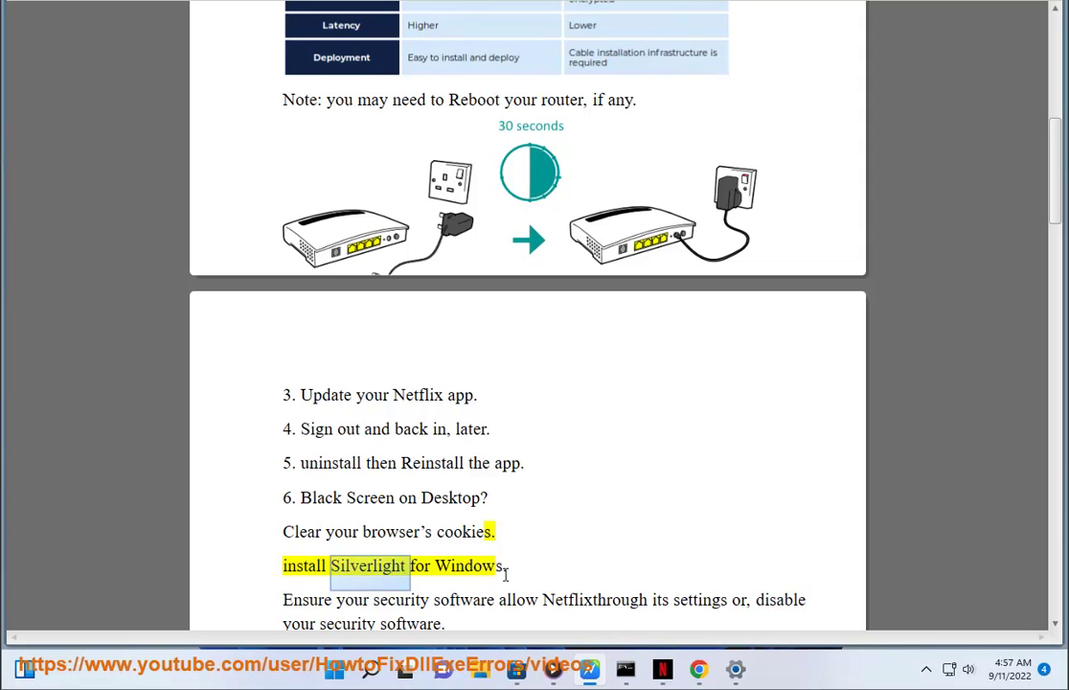
shift+click(506, 573)
right_click(342, 567)
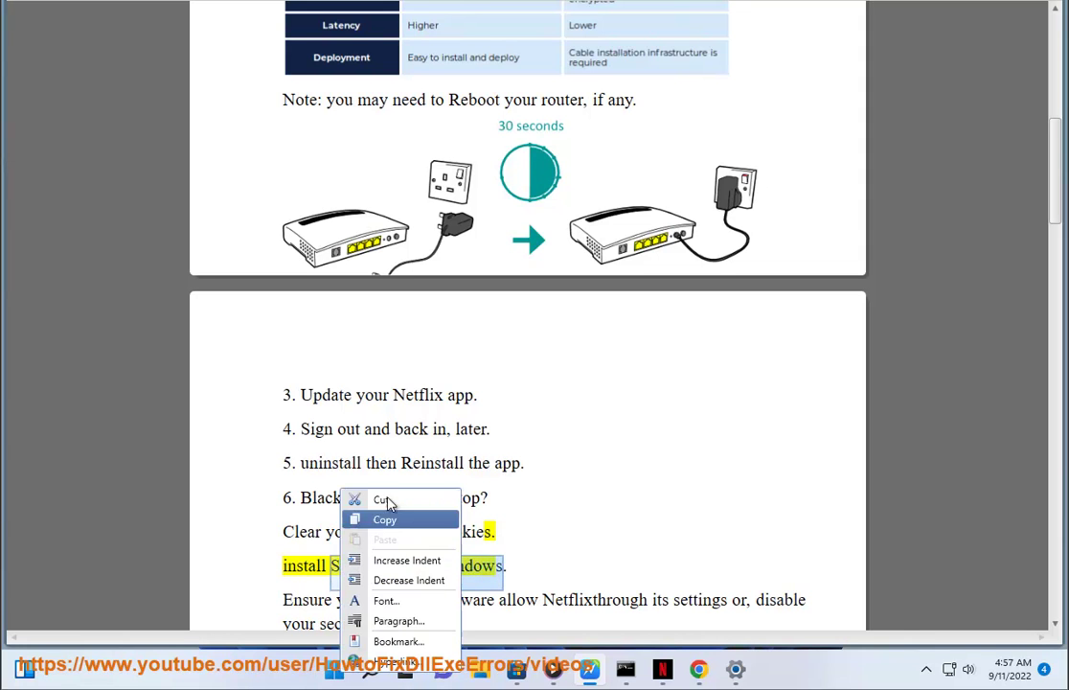
click(399, 520)
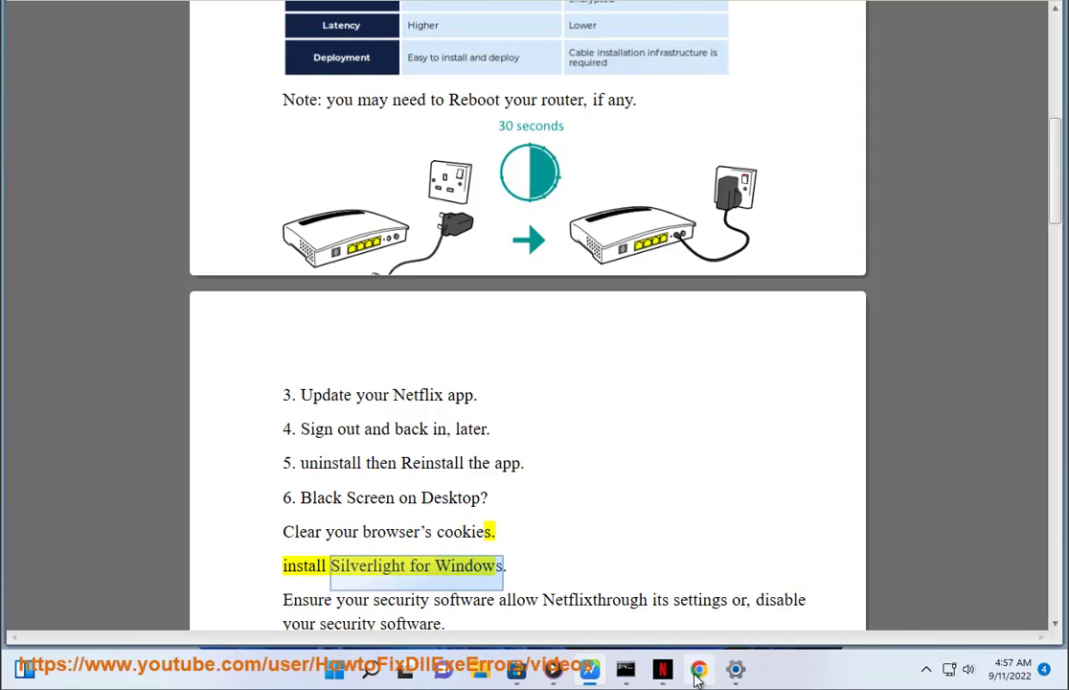
- Paste and search 'Silverlight for Windows' in Chrome, review the Microsoft result, then minimize Chrome
click(698, 671)
click(370, 117)
right_click(370, 117)
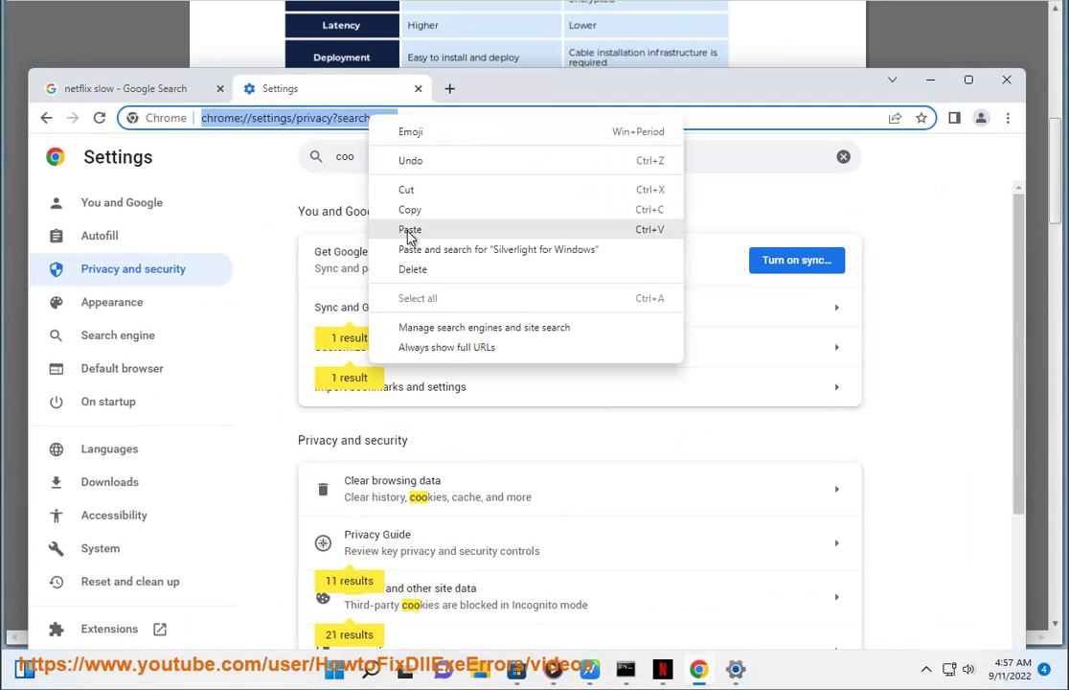
click(410, 249)
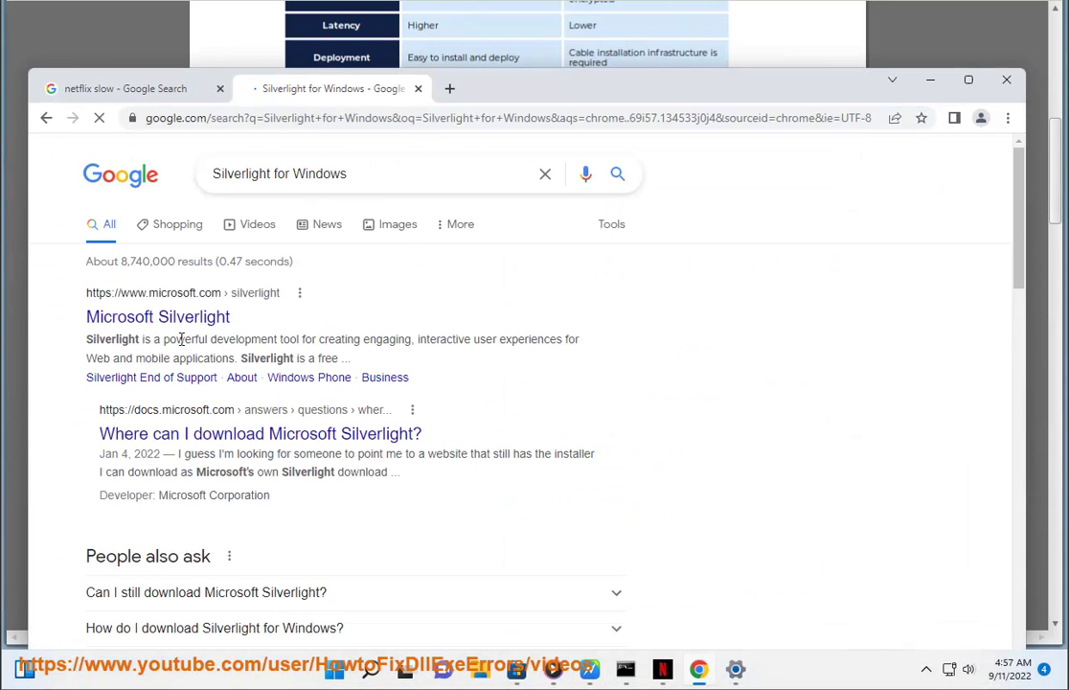
double_click(259, 342)
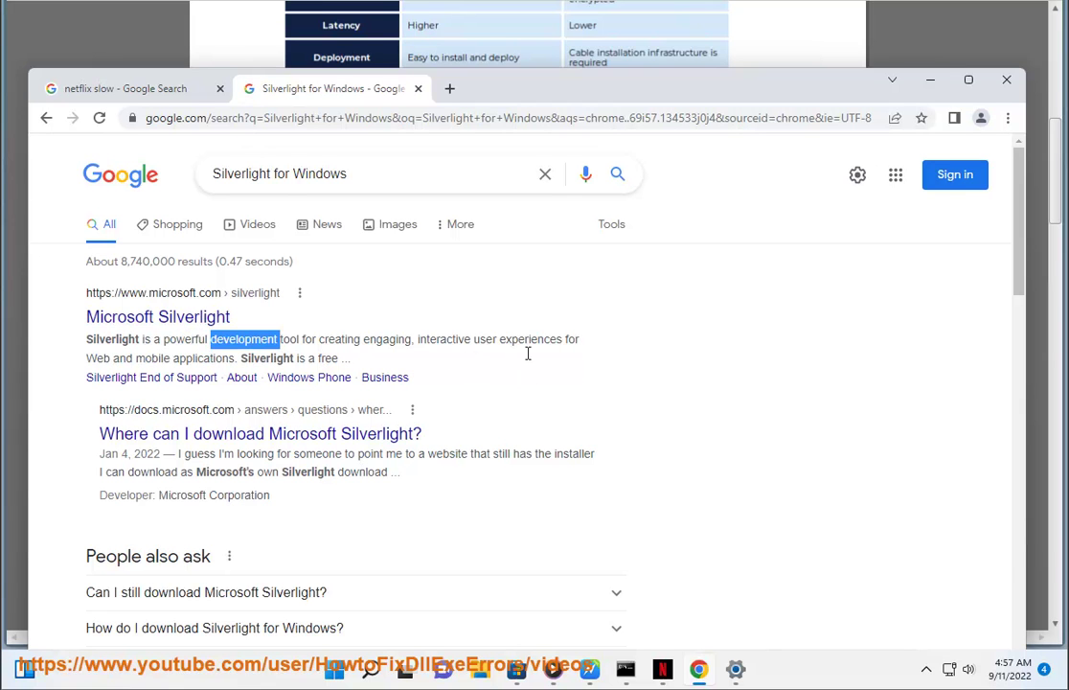
double_click(443, 341)
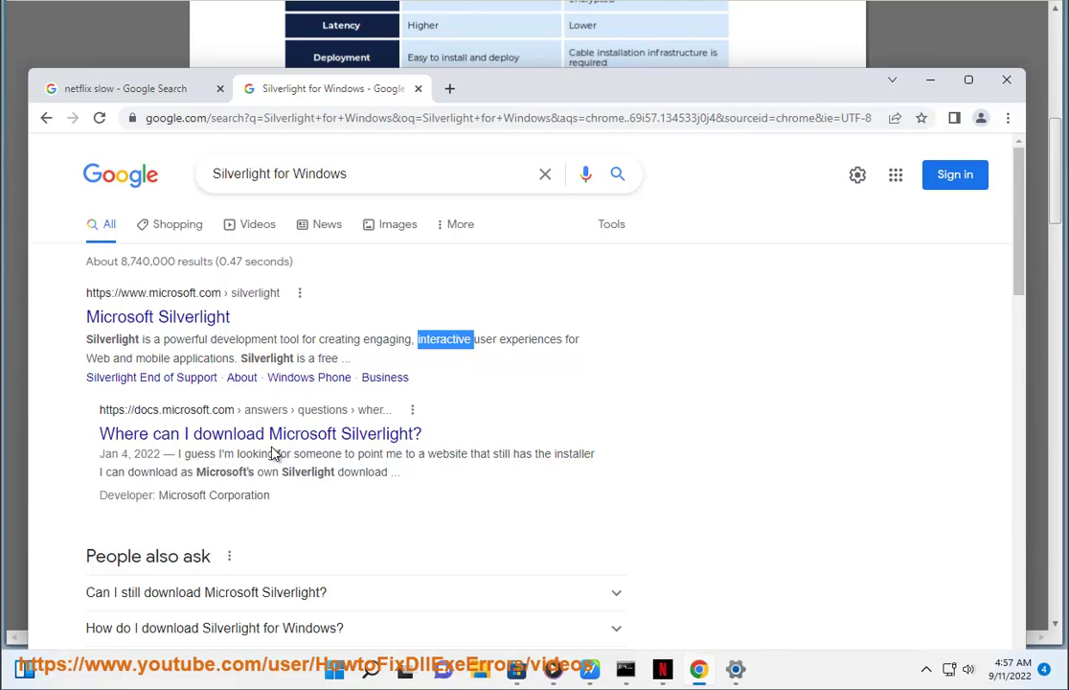
click(932, 82)
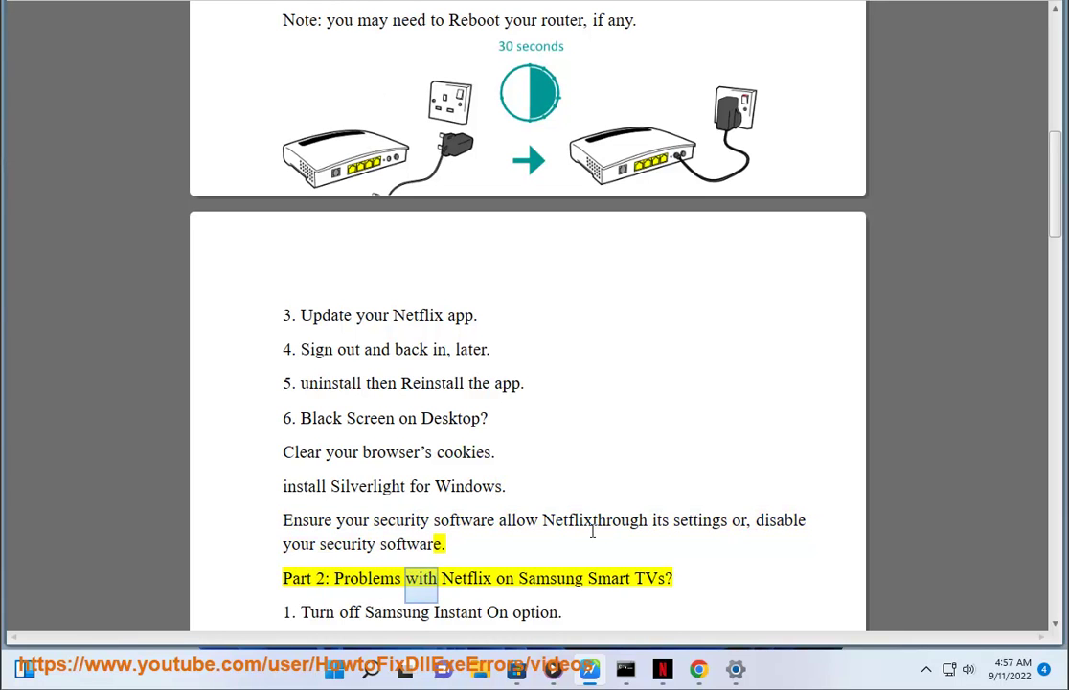
- Open Control Panel from Start's Recent list and go to System and Security
click(522, 524)
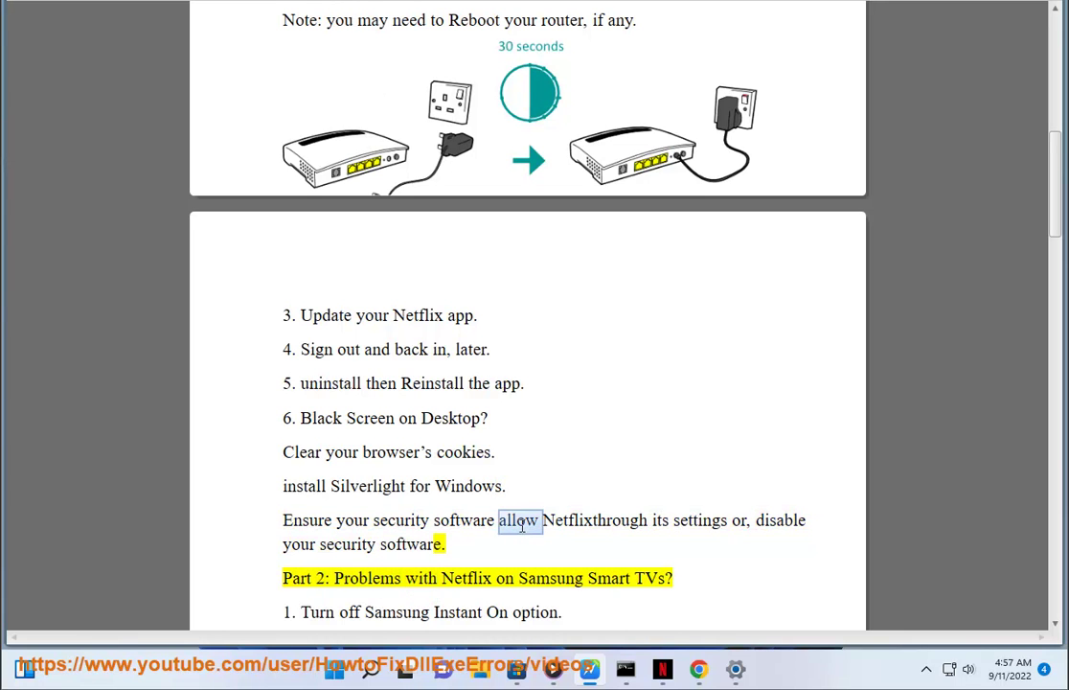
click(370, 670)
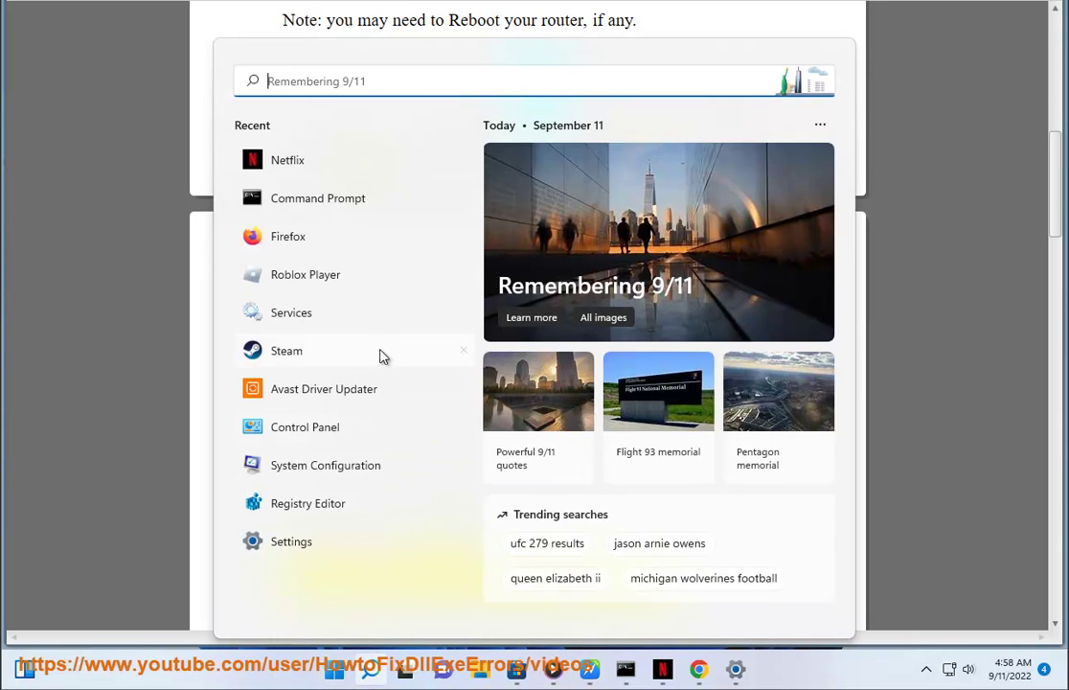
click(345, 426)
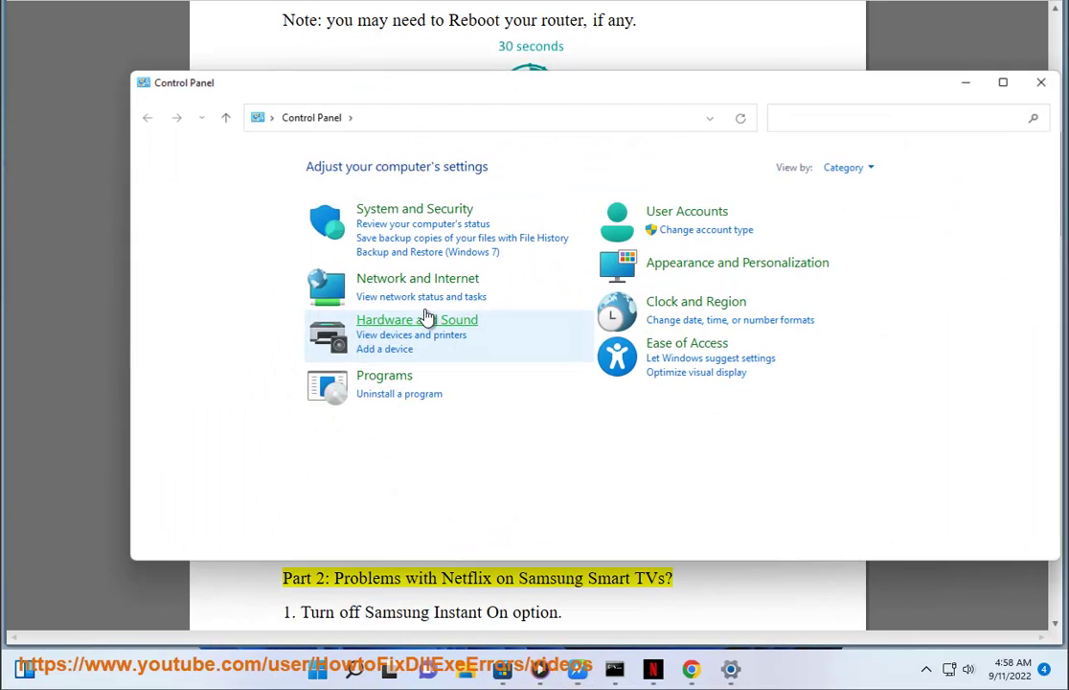
click(409, 211)
- Find Netflix in the firewall's allowed apps list and check its details
click(581, 234)
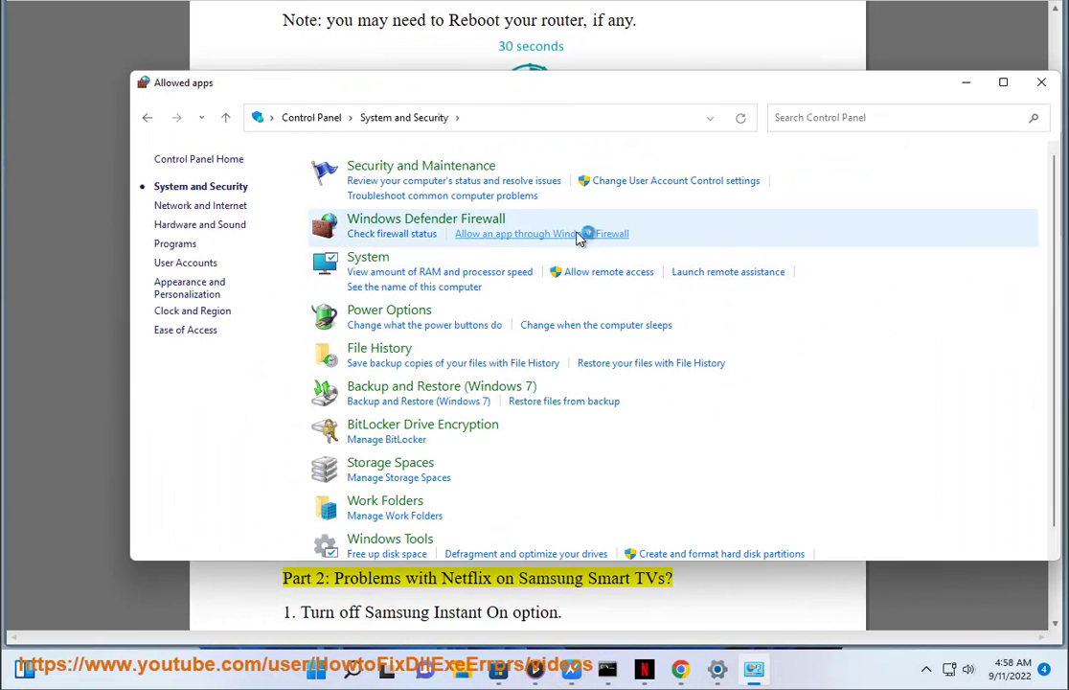
click(481, 324)
key(n)
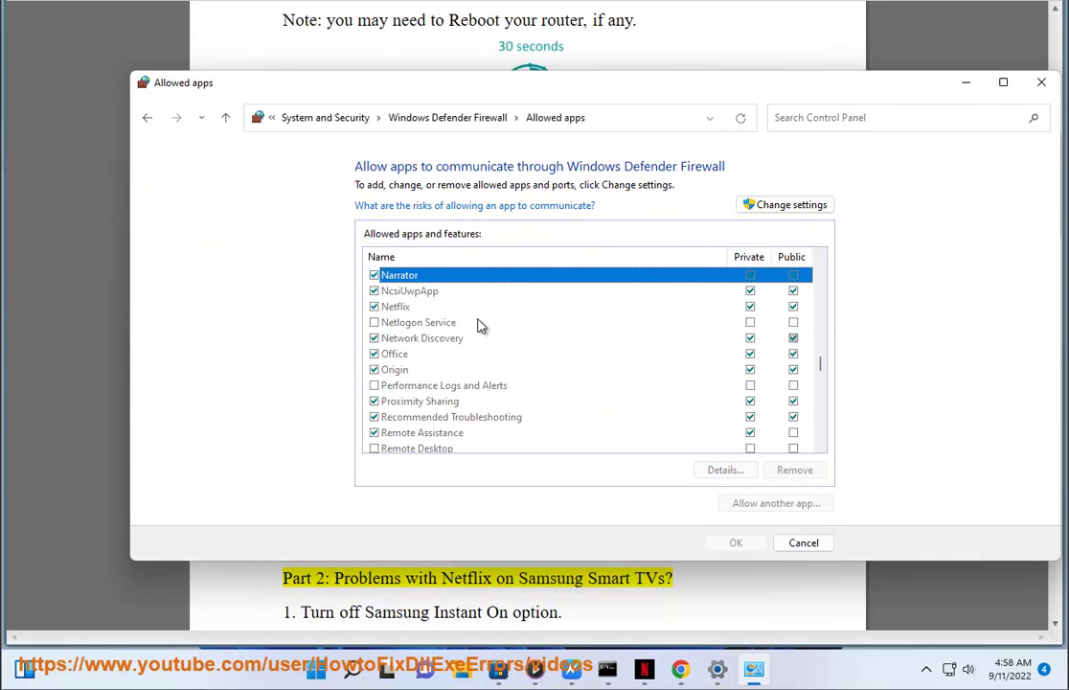
key(n)
key(n)
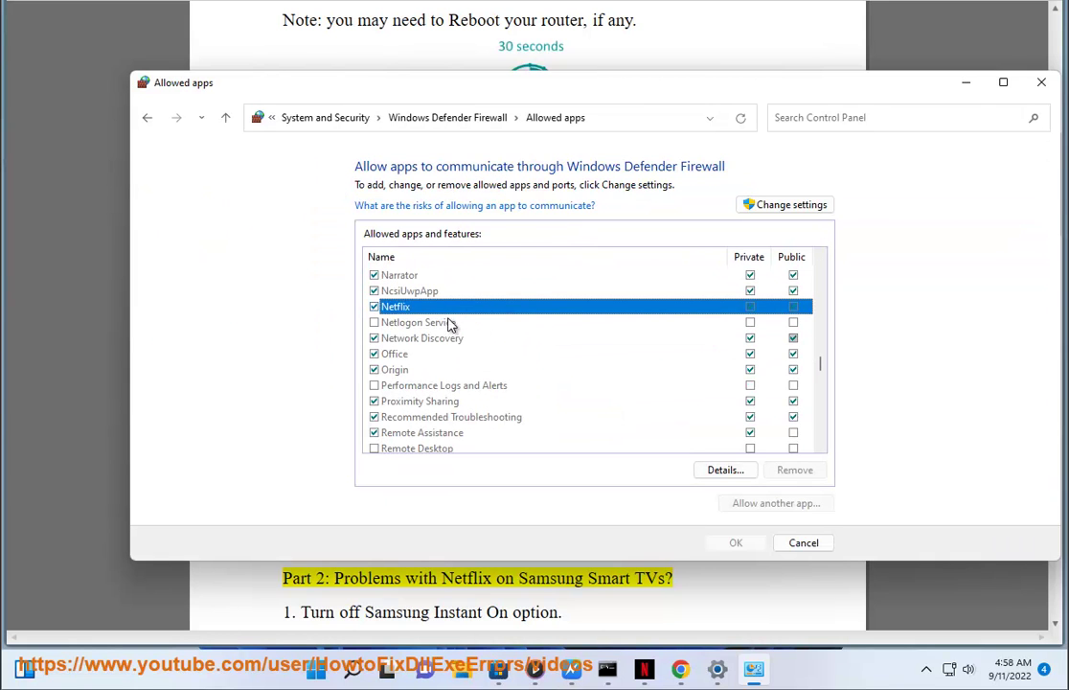
double_click(451, 309)
double_click(492, 314)
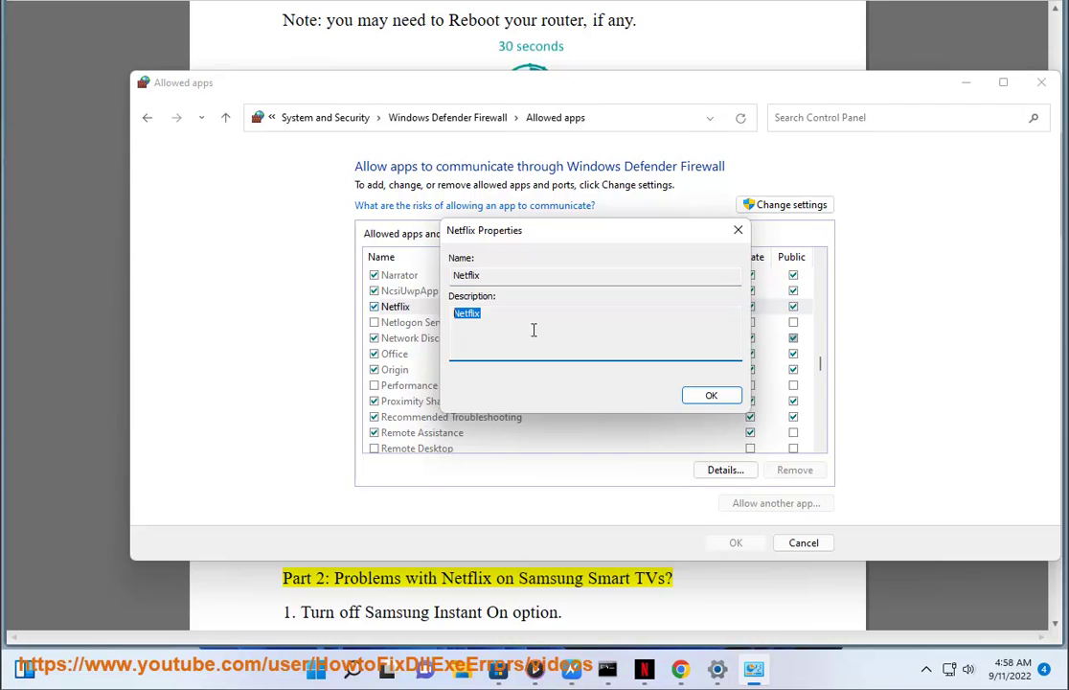
click(717, 398)
- Unlock the firewall settings for editing and start allowing another app
click(772, 206)
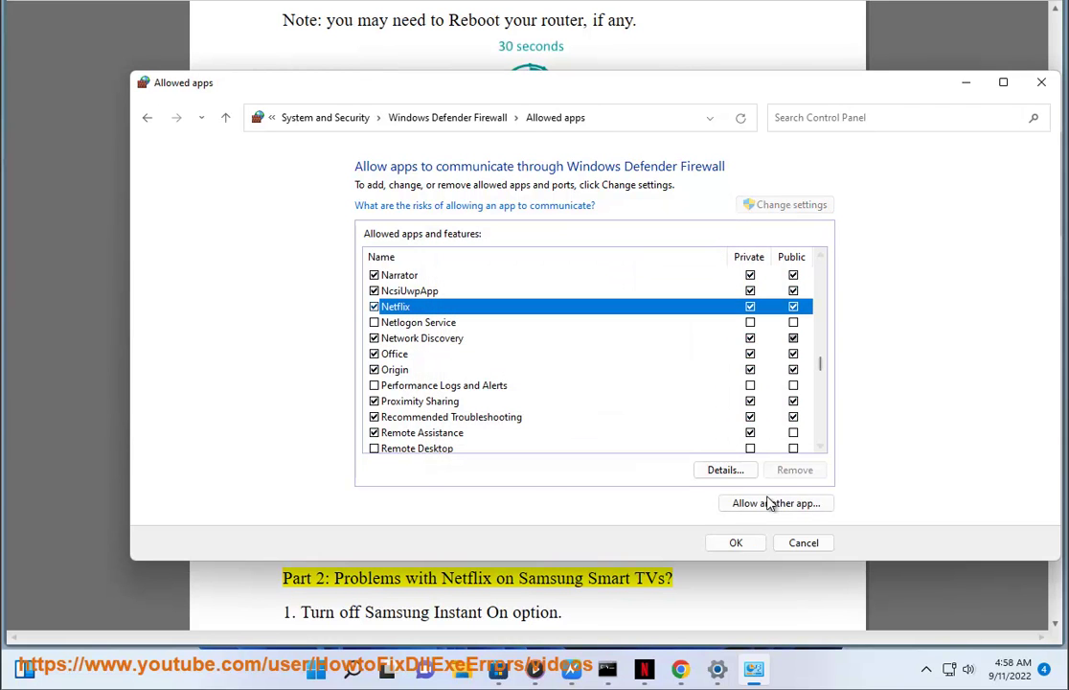
click(781, 504)
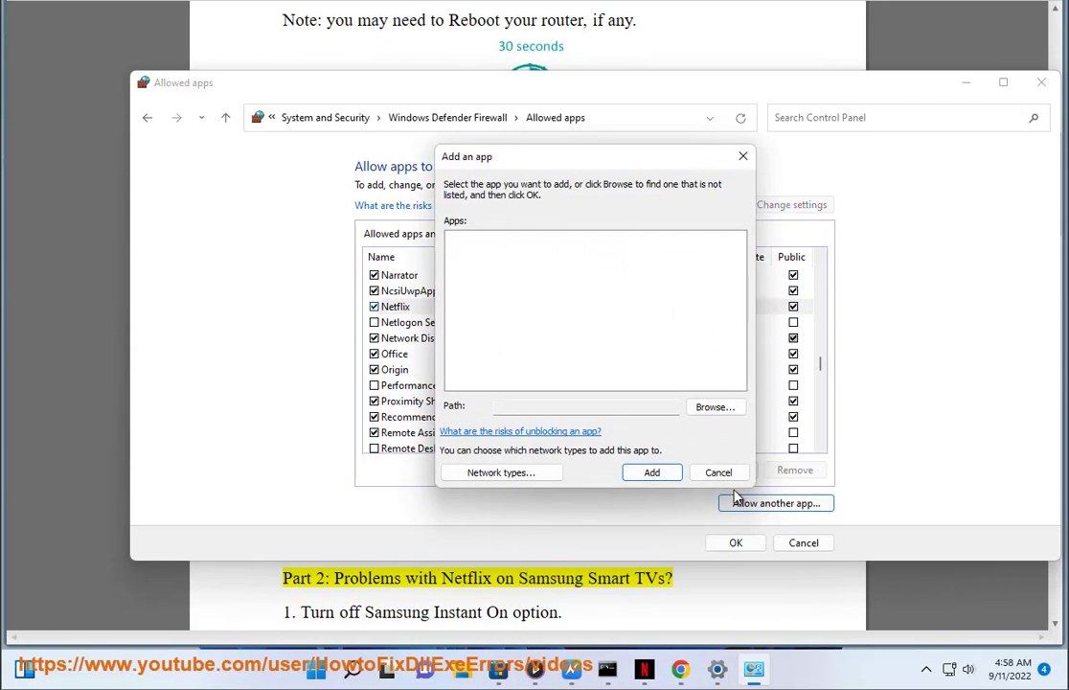
click(724, 474)
click(721, 470)
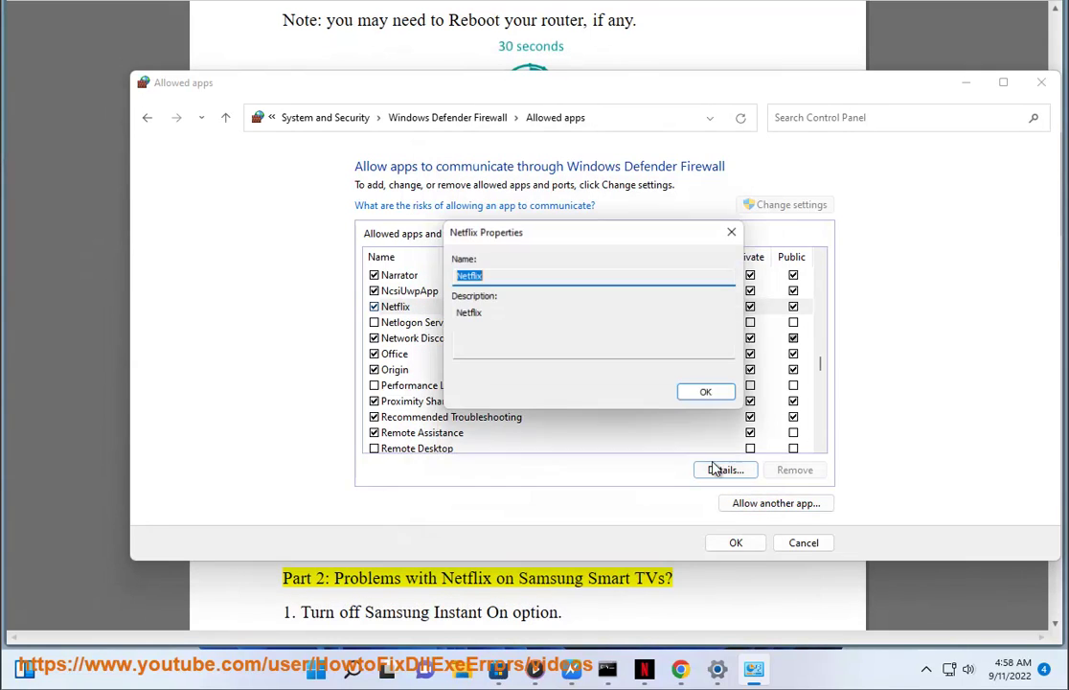
click(730, 398)
click(765, 504)
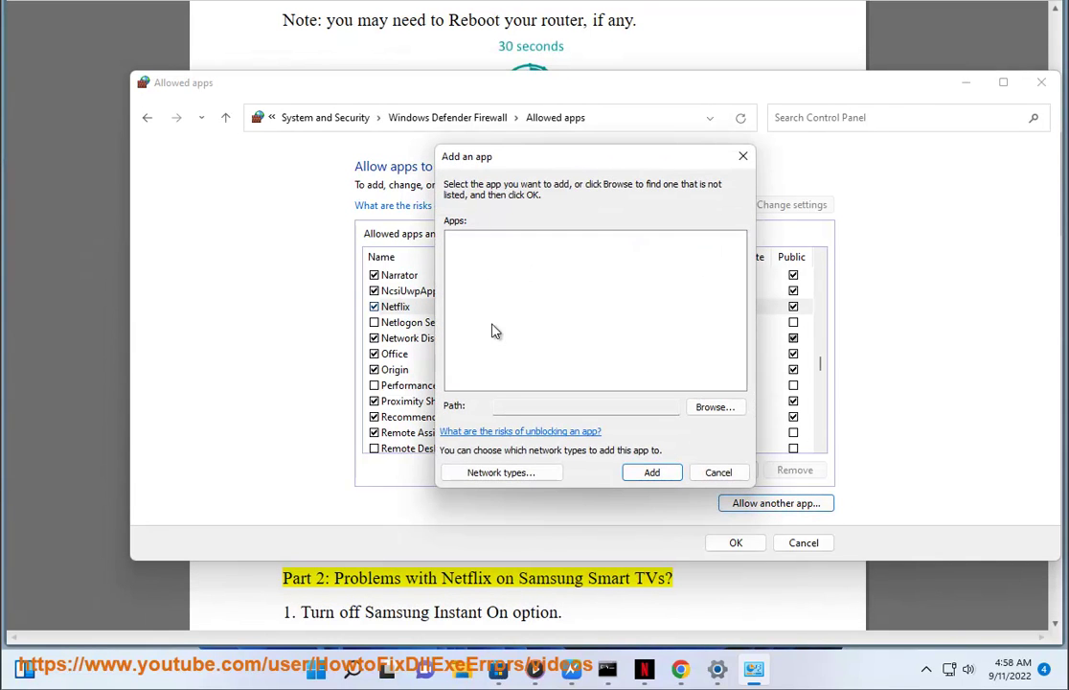
- Browse the Program Files and Program Files (x86) folders on drive C: for an app
click(714, 408)
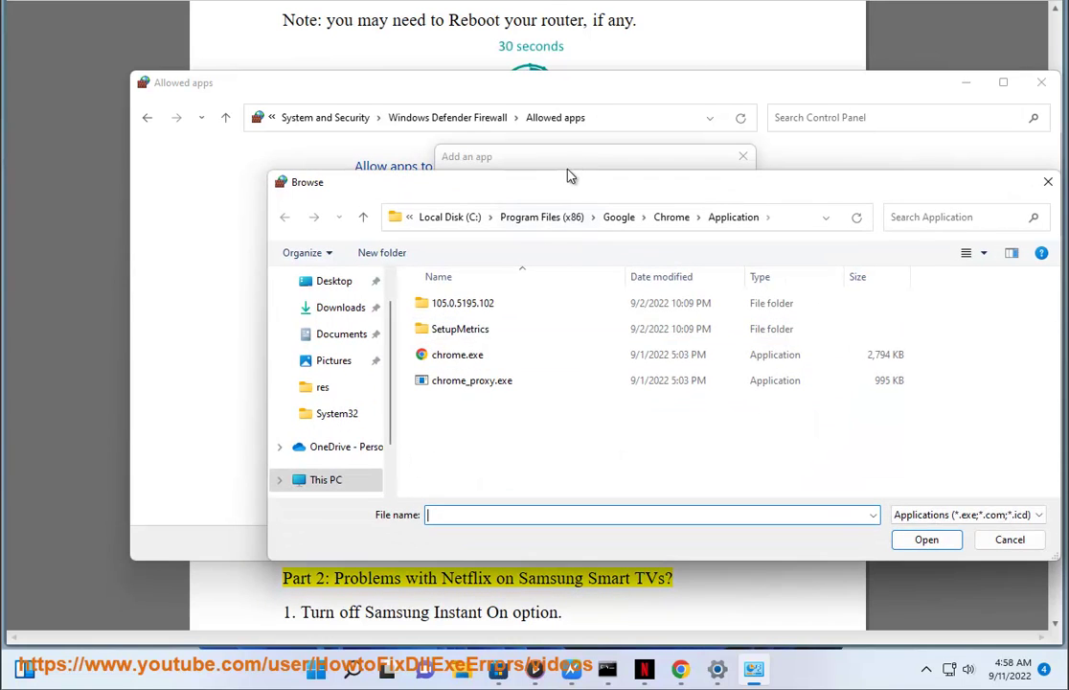
click(544, 220)
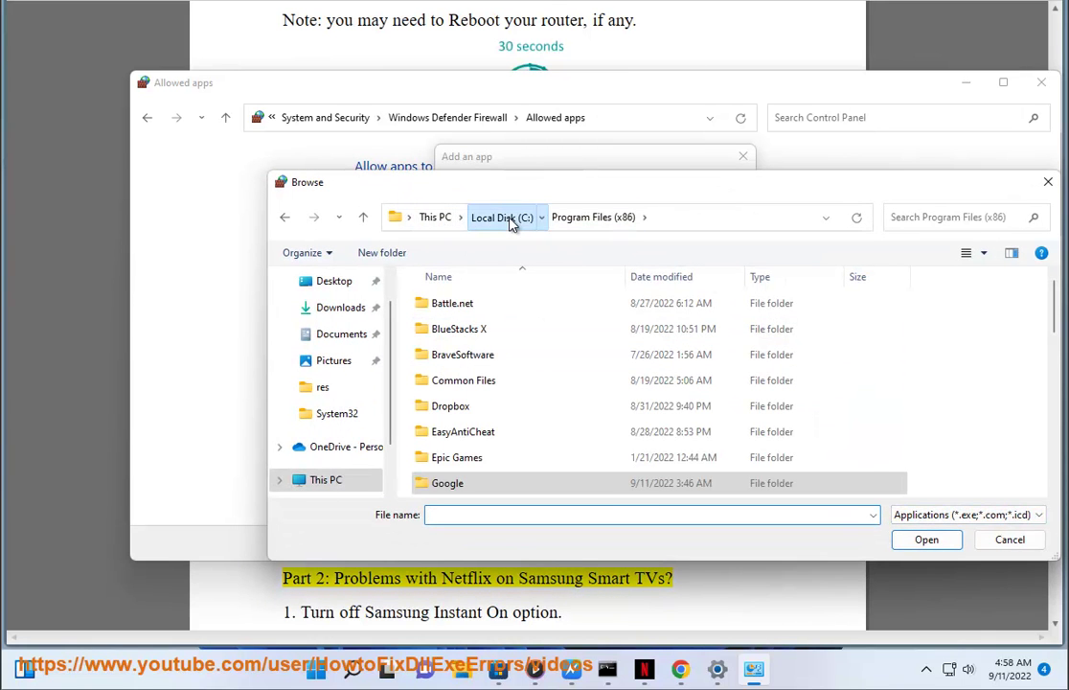
click(508, 218)
scroll(508, 411, down, 1)
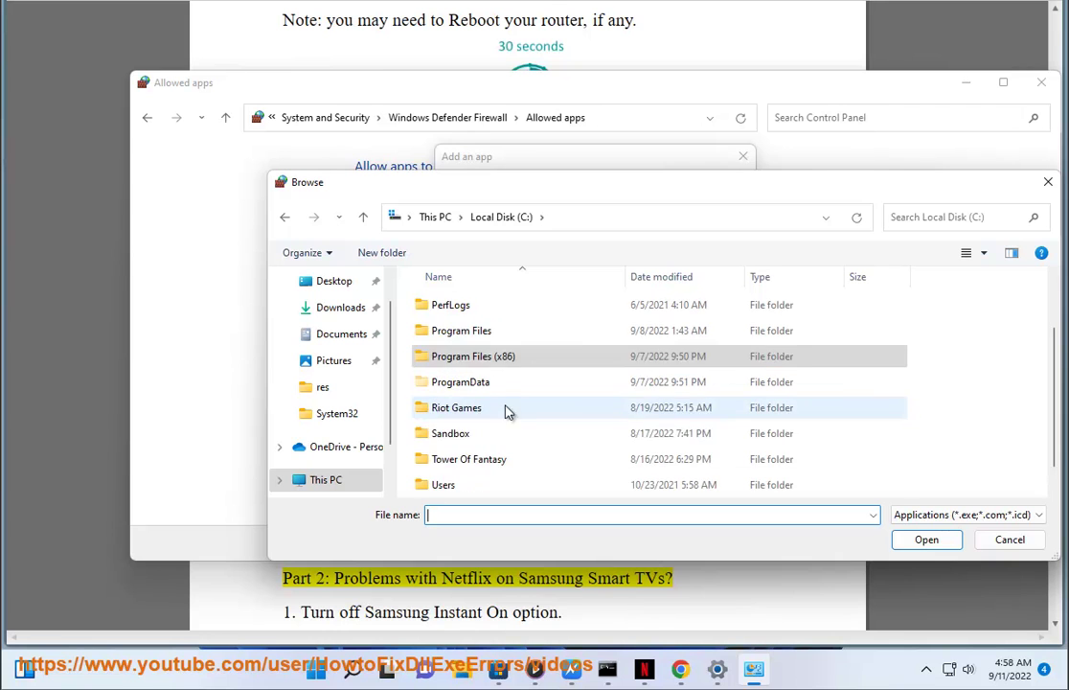
scroll(490, 484, down, 1)
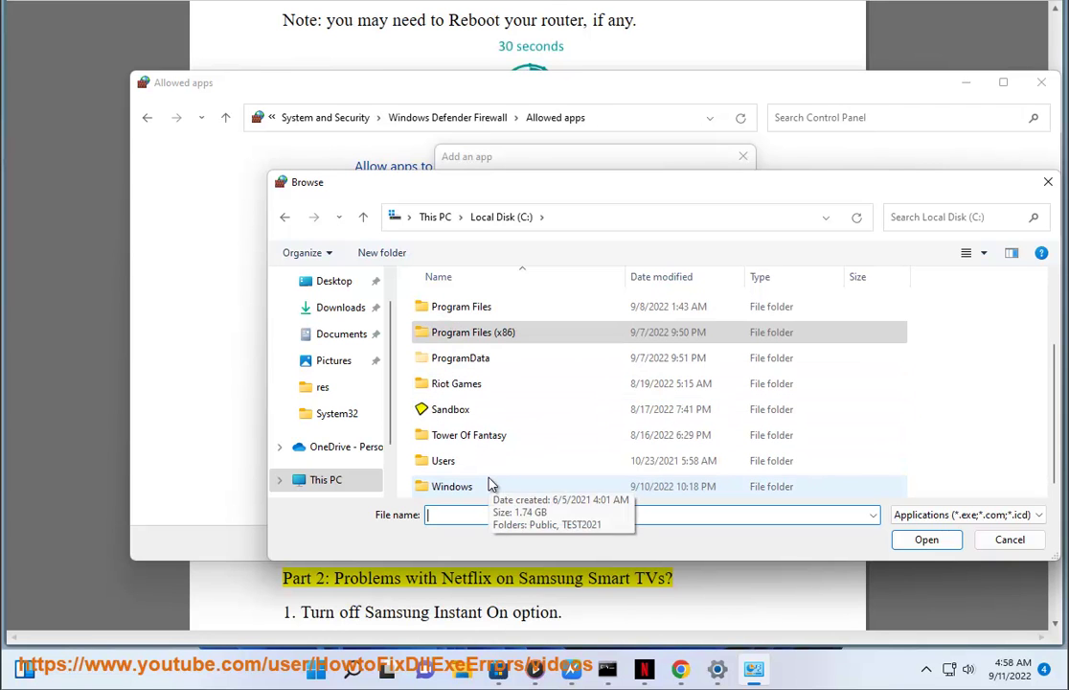
scroll(488, 484, up, 2)
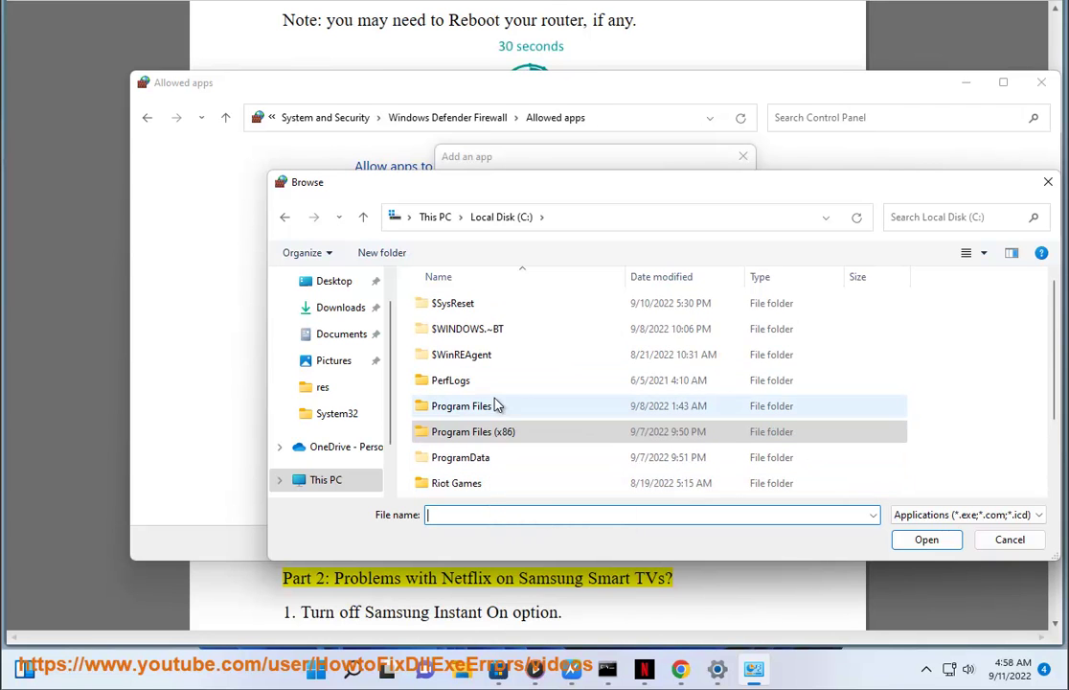
double_click(491, 406)
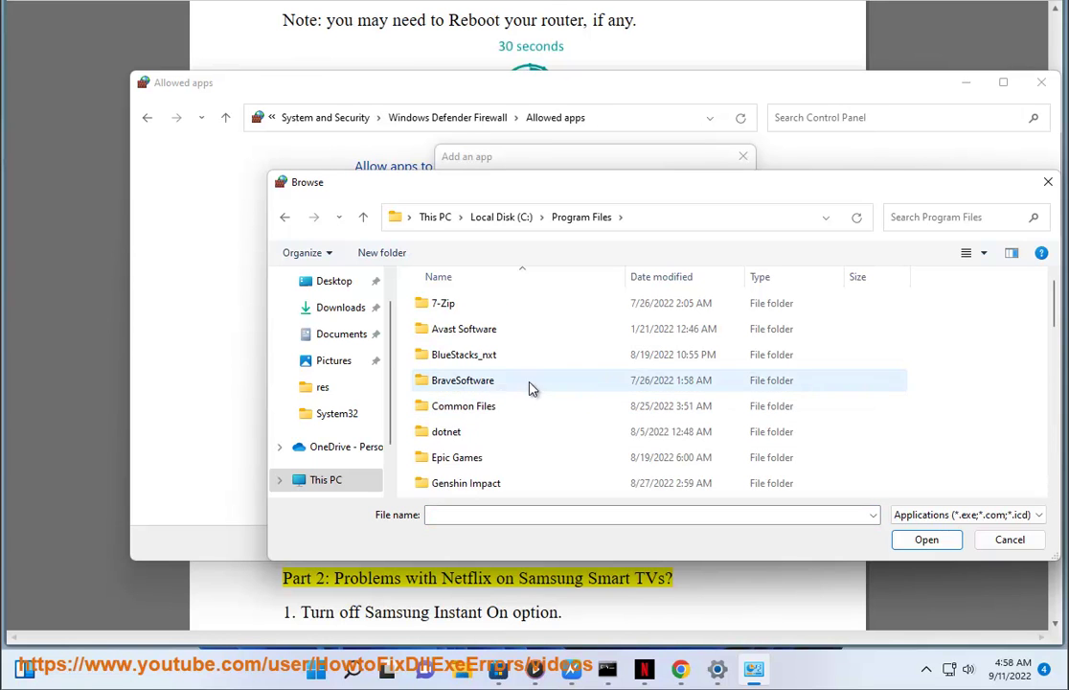
scroll(528, 422, down, 4)
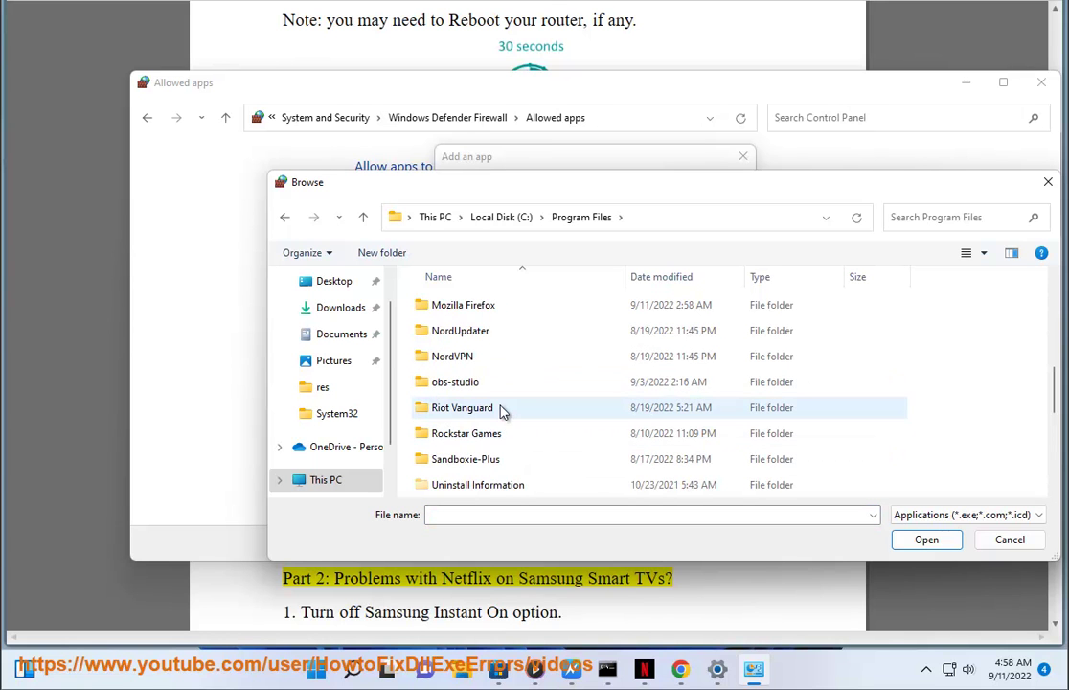
scroll(501, 410, up, 1)
click(498, 225)
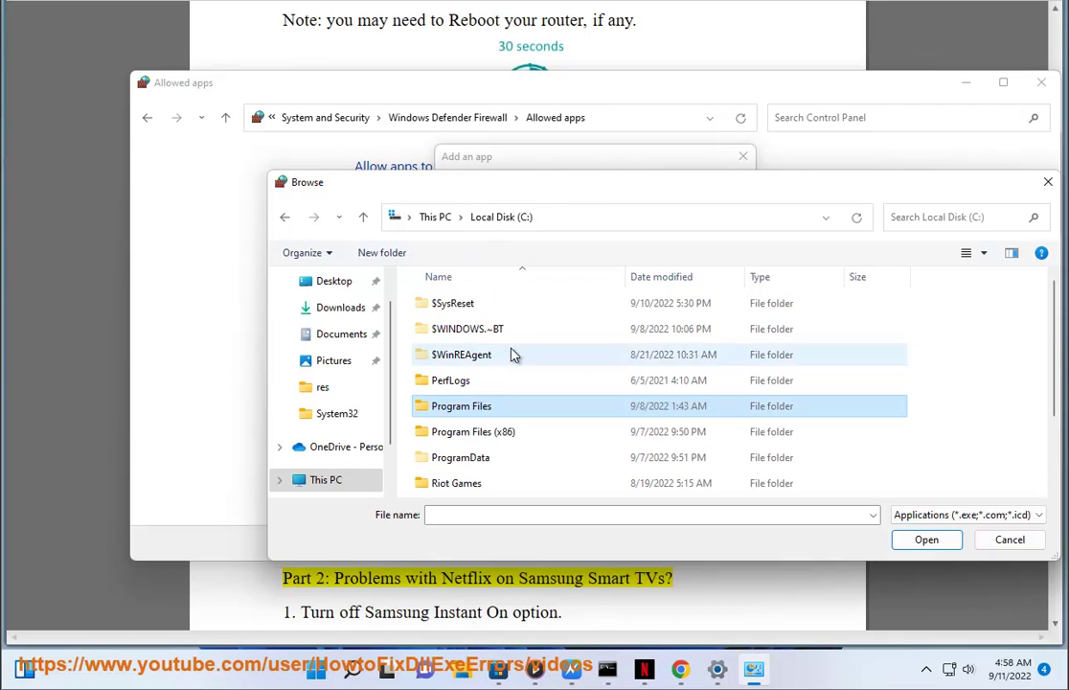
double_click(493, 429)
scroll(495, 434, down, 6)
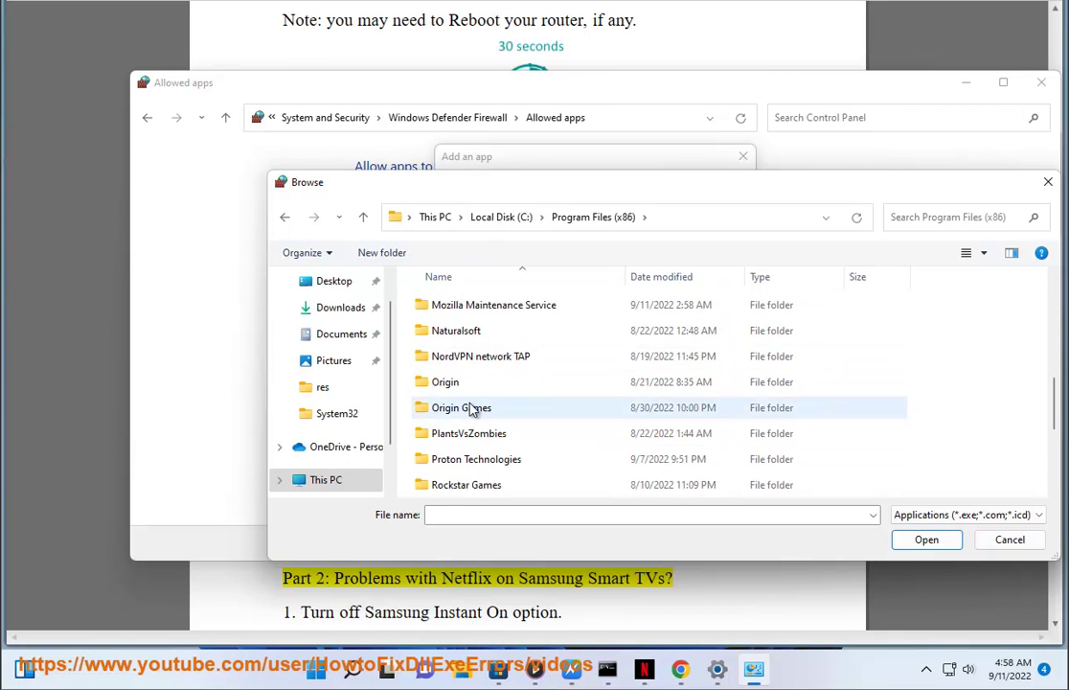
scroll(474, 421, down, 1)
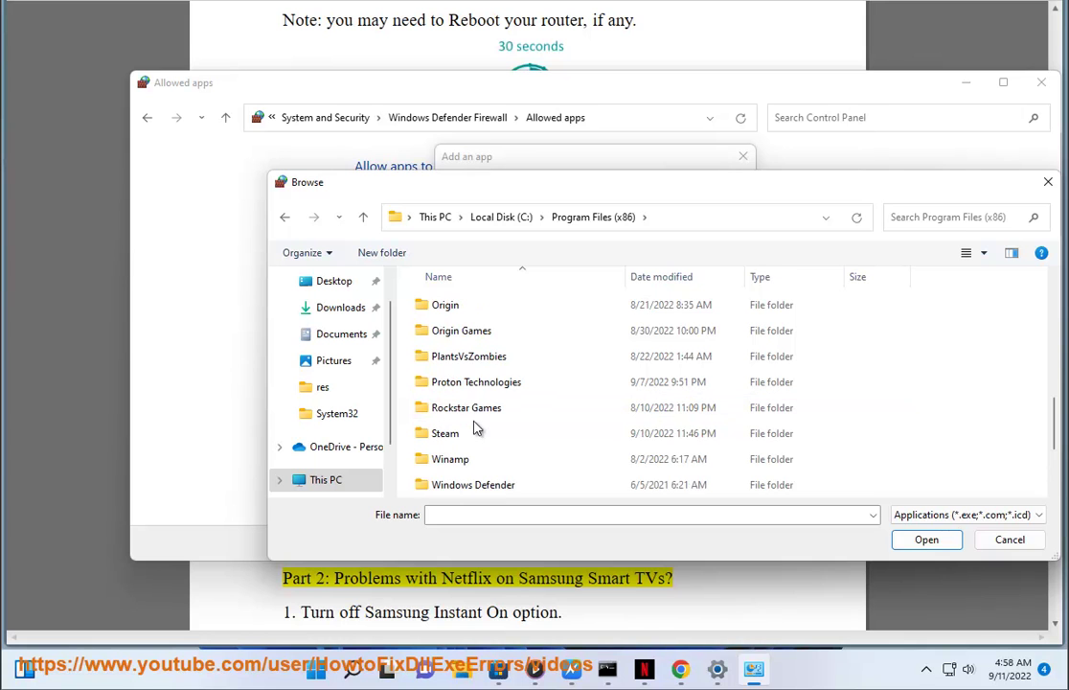
- Cancel adding an app, leave the allowed apps page unsaved, and close Control Panel
click(1011, 540)
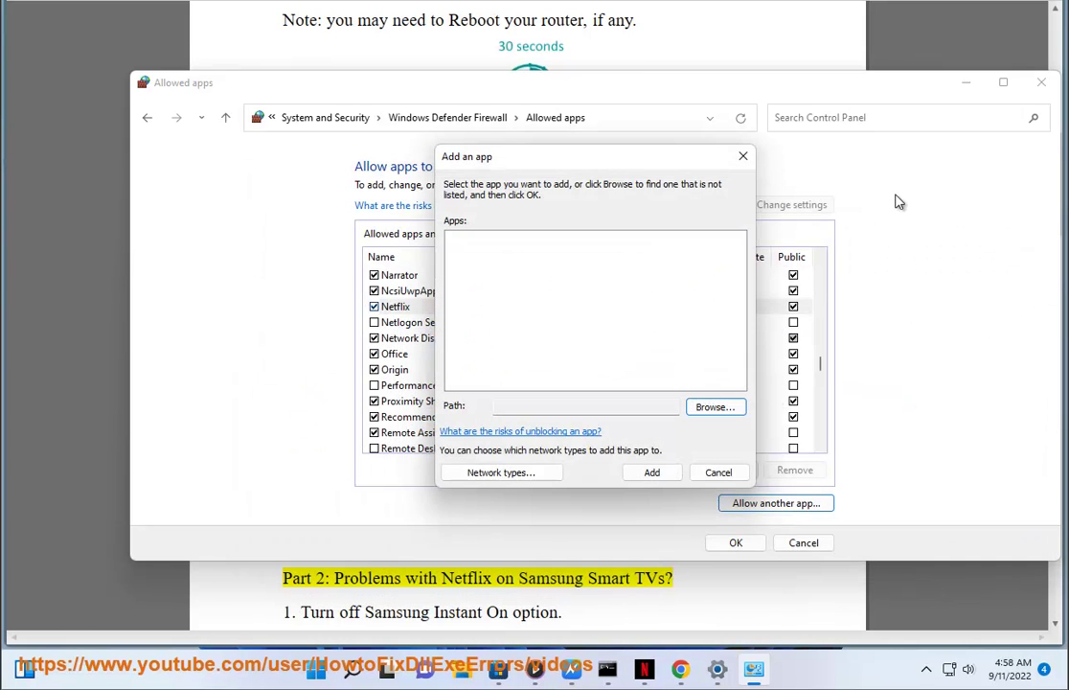
click(746, 159)
click(454, 308)
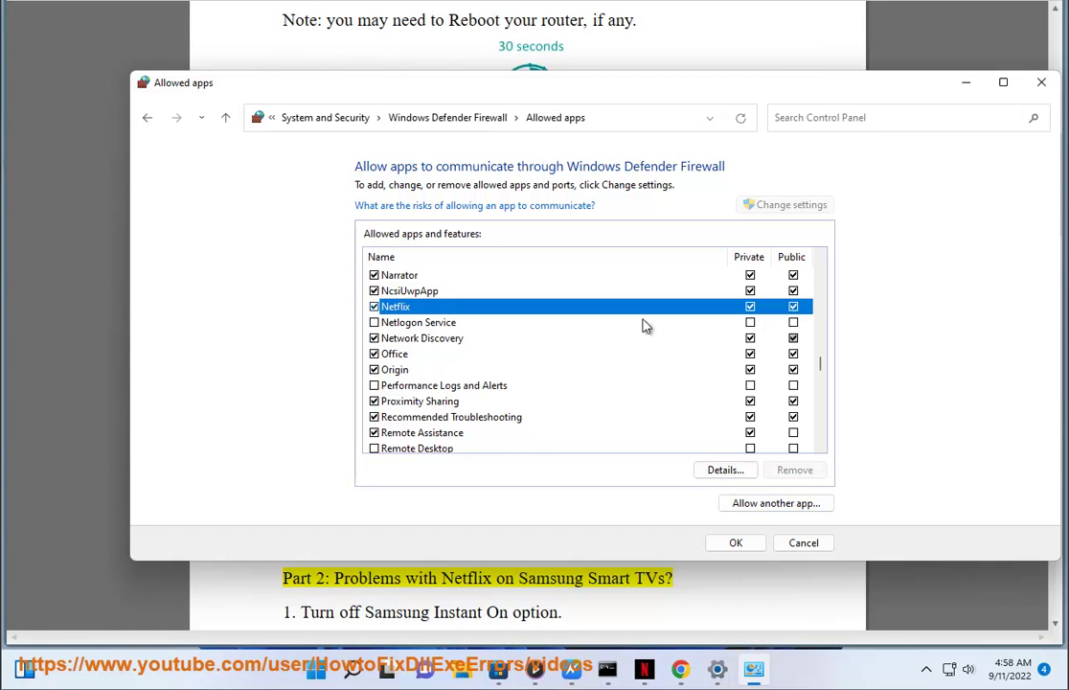
click(804, 543)
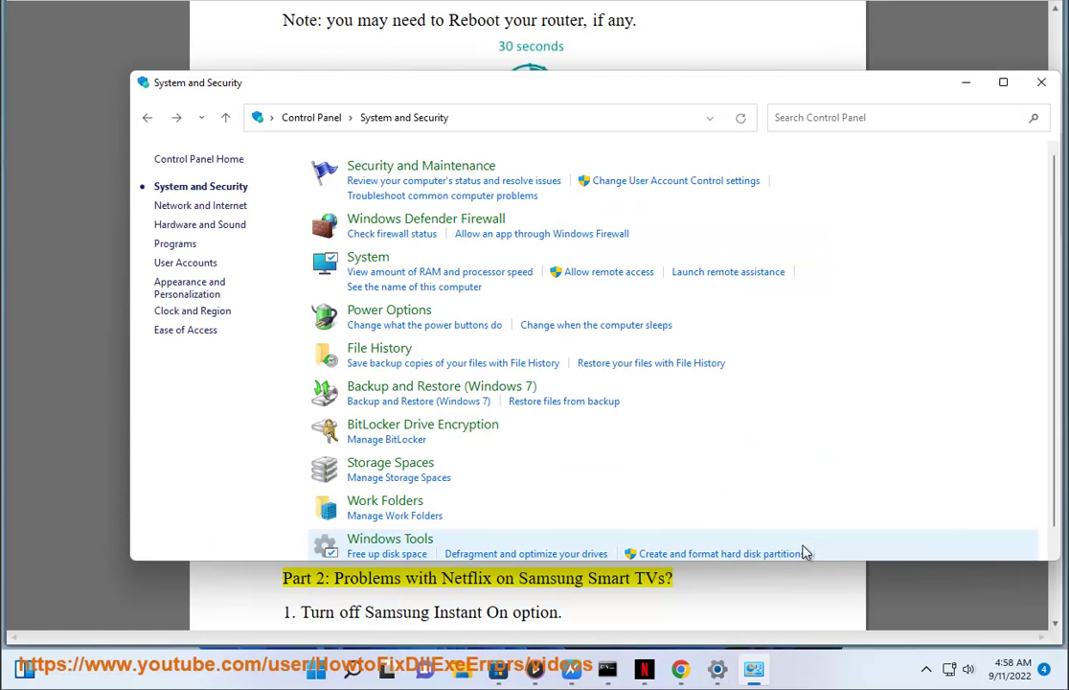
click(1041, 85)
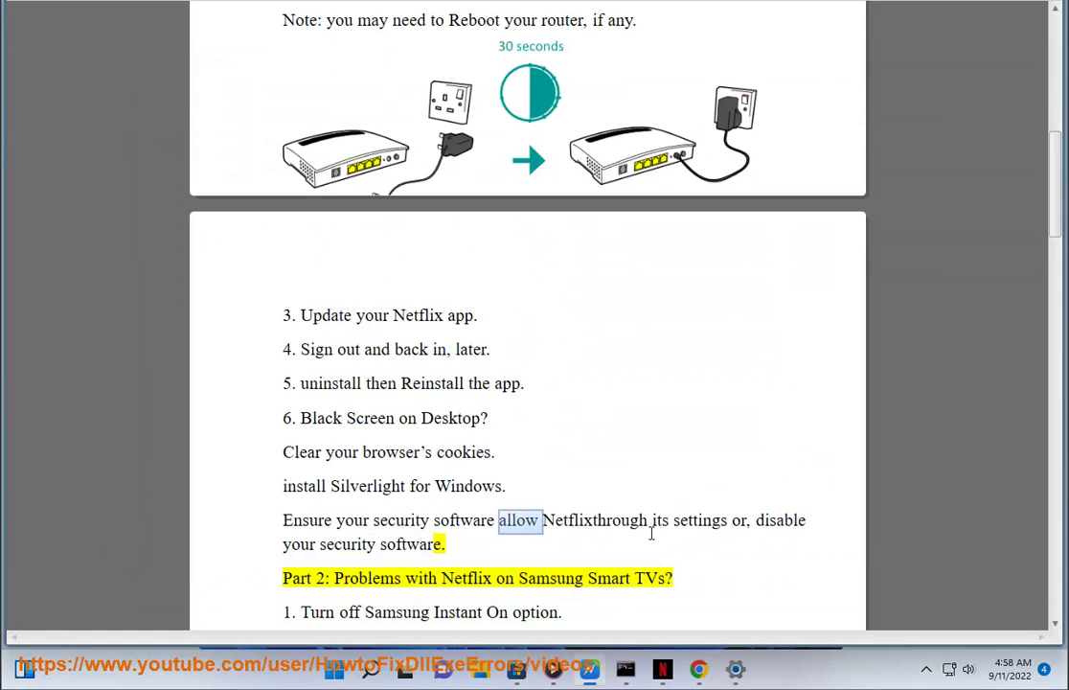
- Go from Privacy & security to Windows Security's virus and threat protection settings
double_click(781, 521)
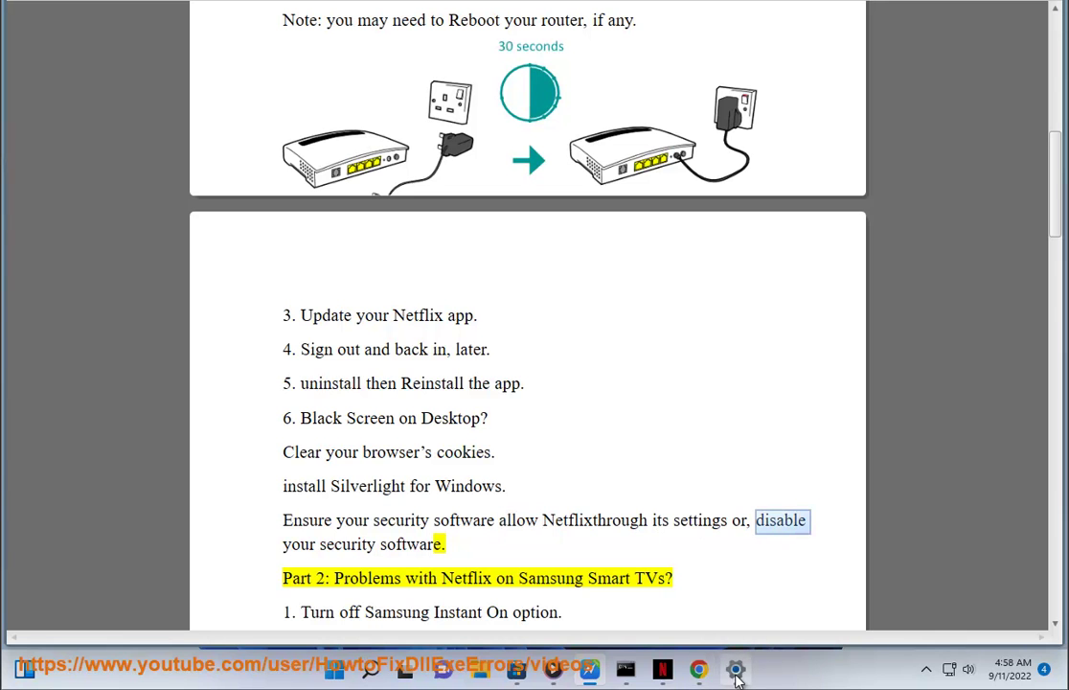
click(736, 669)
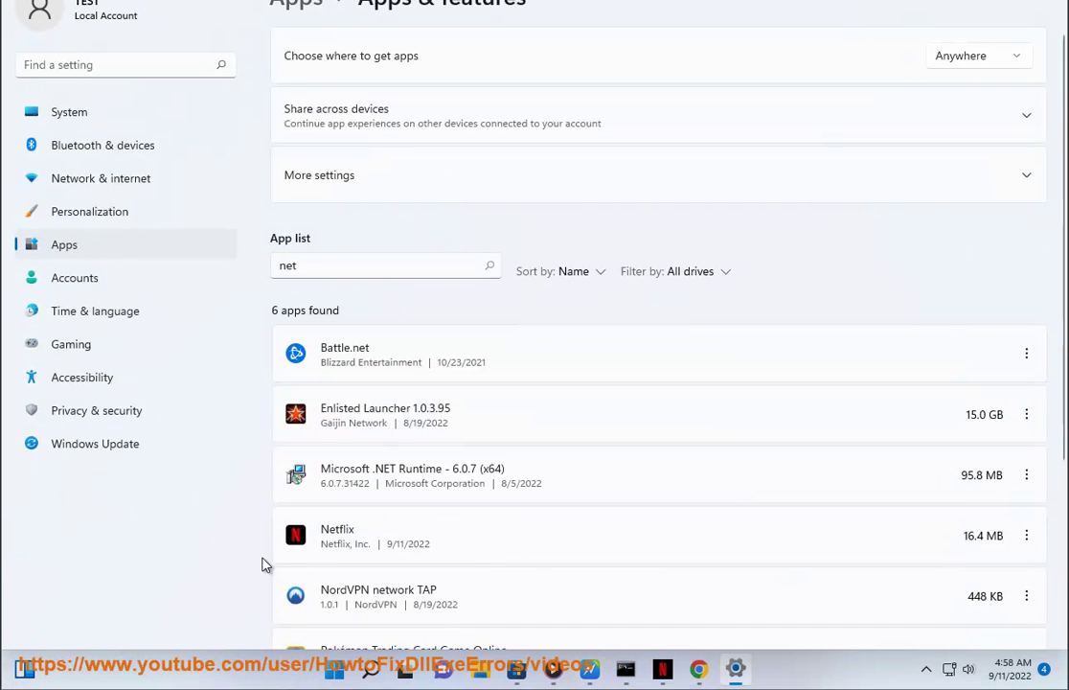
click(129, 420)
click(443, 96)
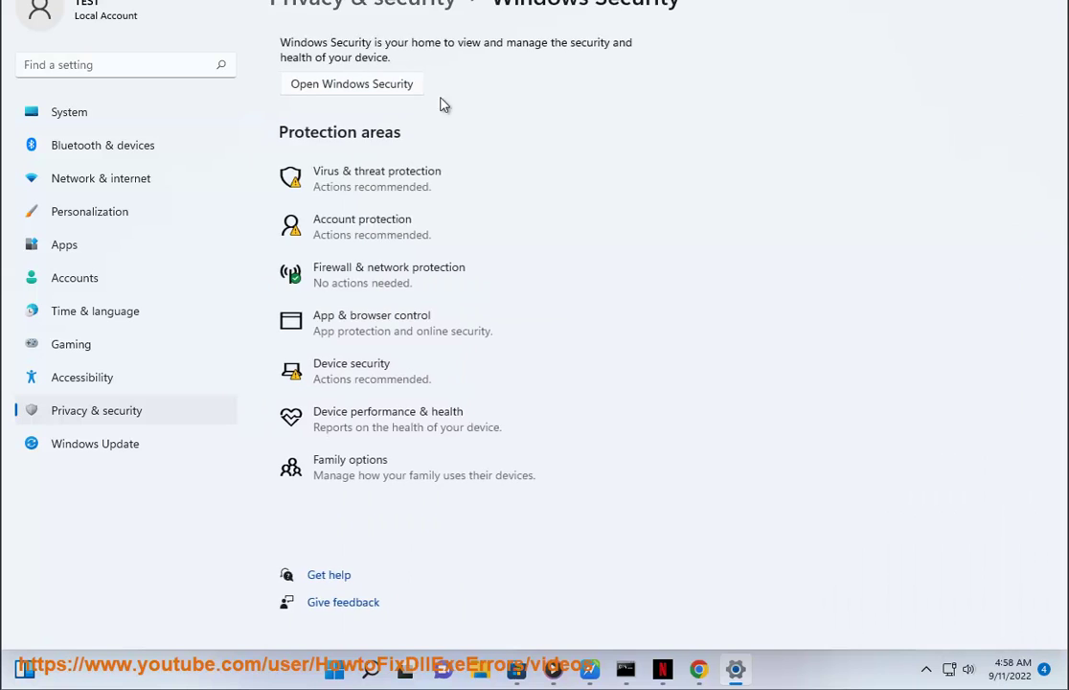
click(364, 188)
click(351, 479)
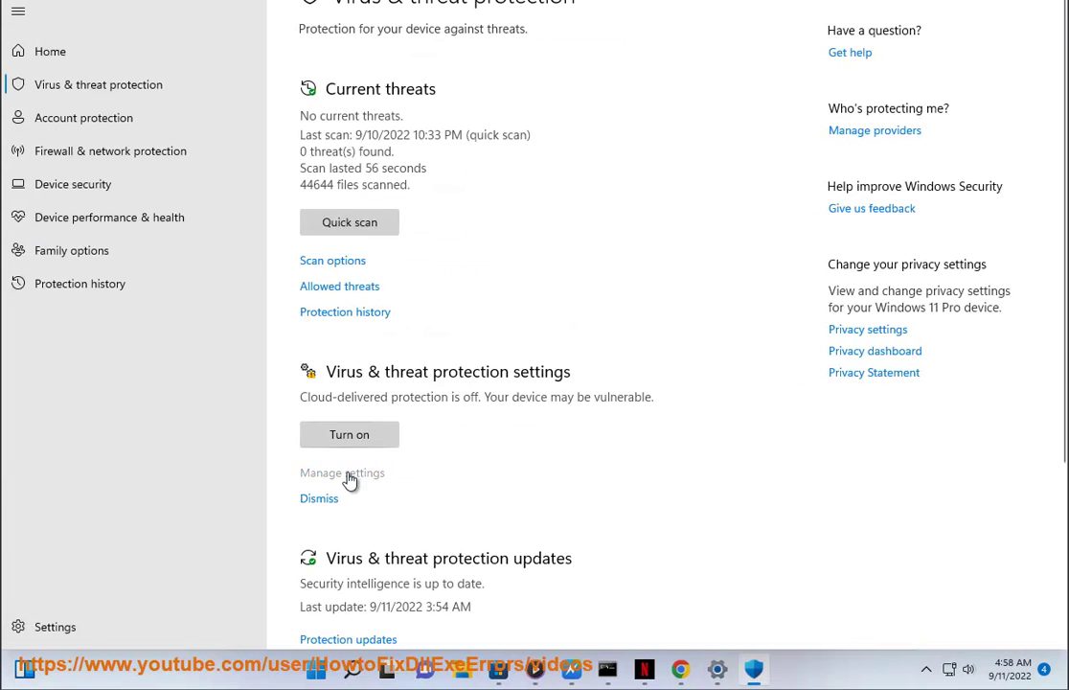
- Turn off real-time protection, approve the prompt, and close Windows Security and Settings
click(317, 193)
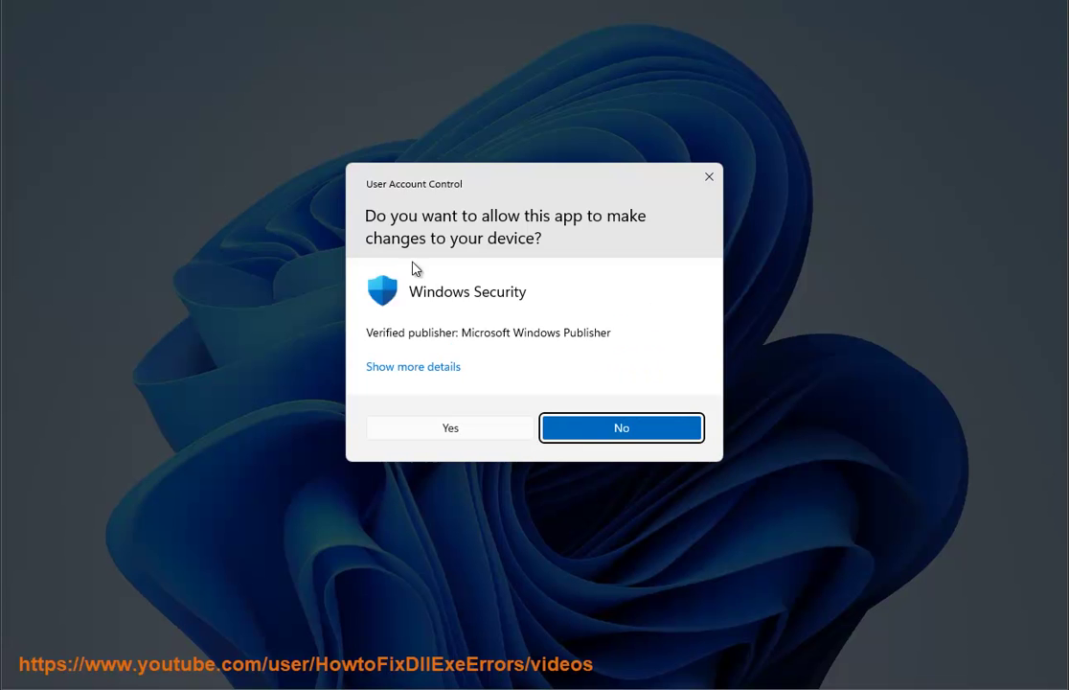
click(445, 430)
key(alt+F4)
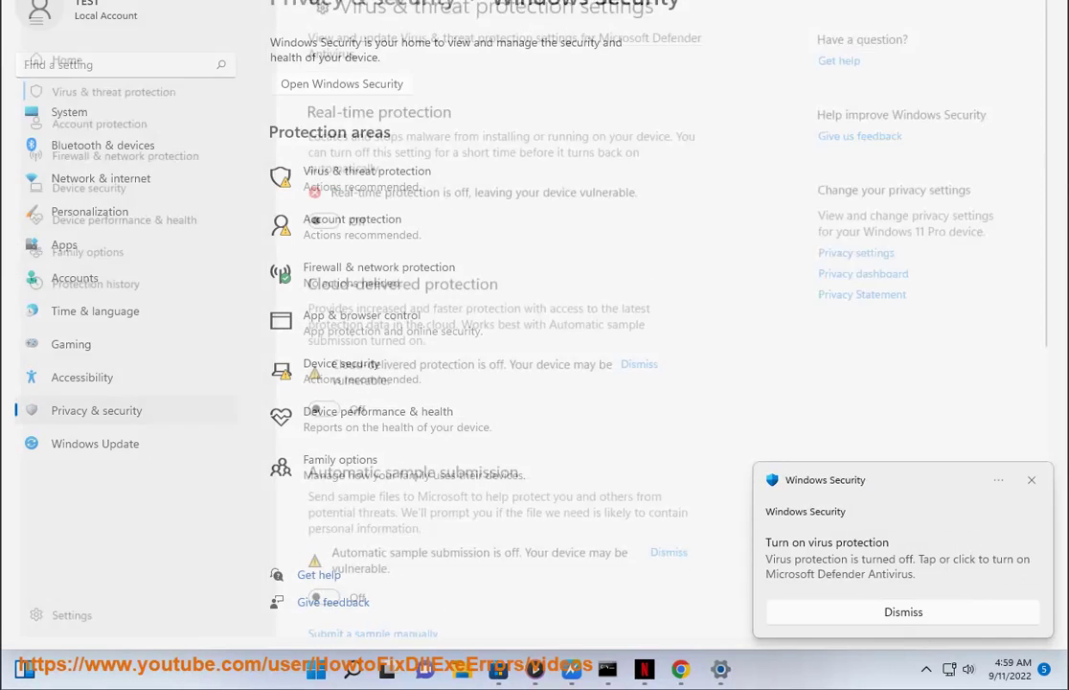
key(alt+F4)
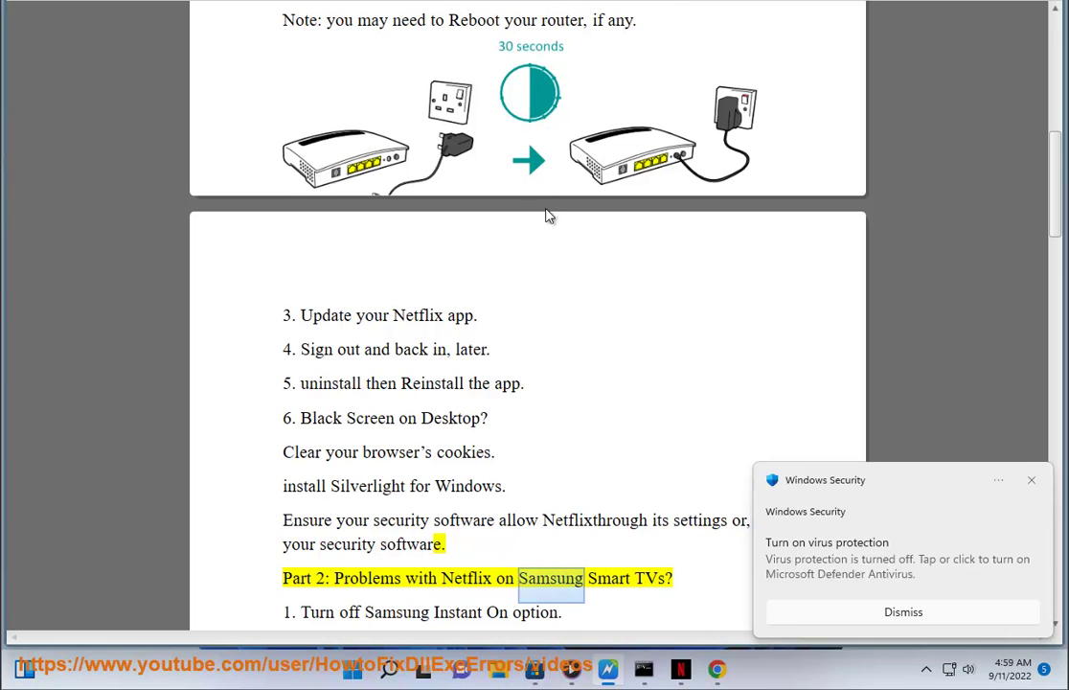
- Scroll the guide past the Samsung TV tips to the PlayStation, Xbox and Android parts
scroll(543, 225, down, 1)
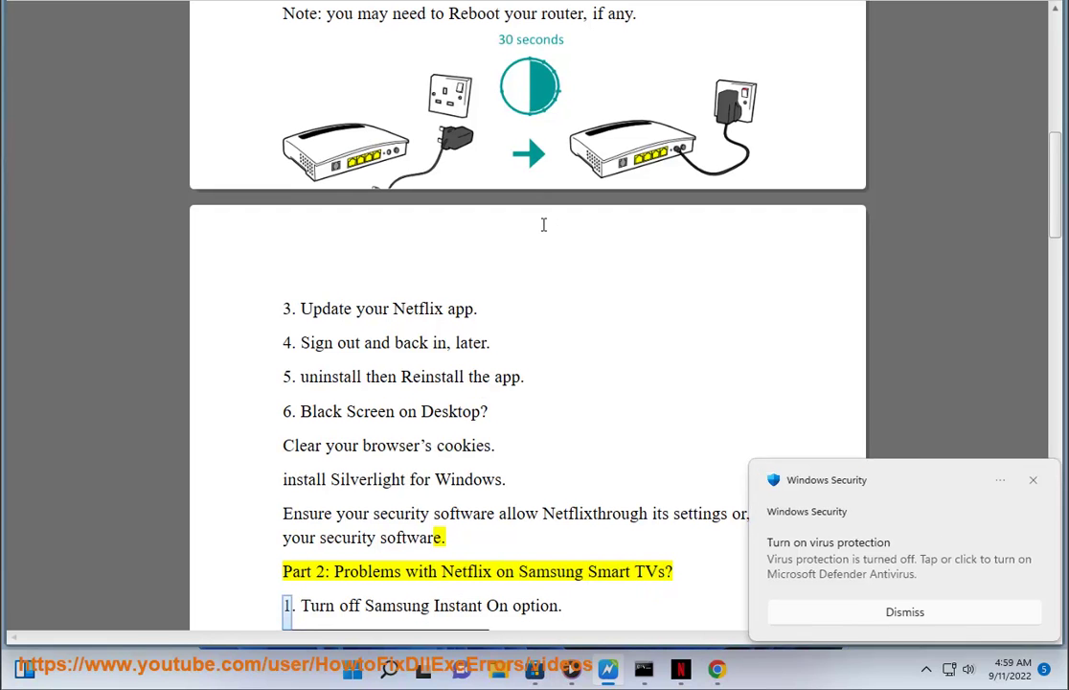
scroll(542, 230, down, 3)
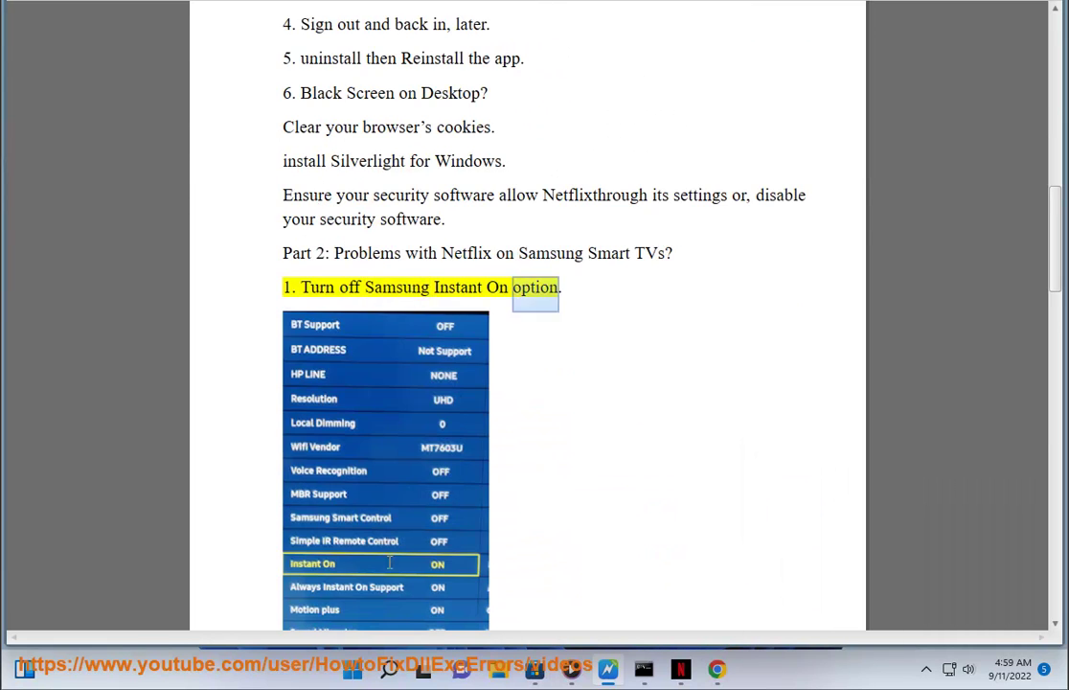
scroll(428, 559, down, 1)
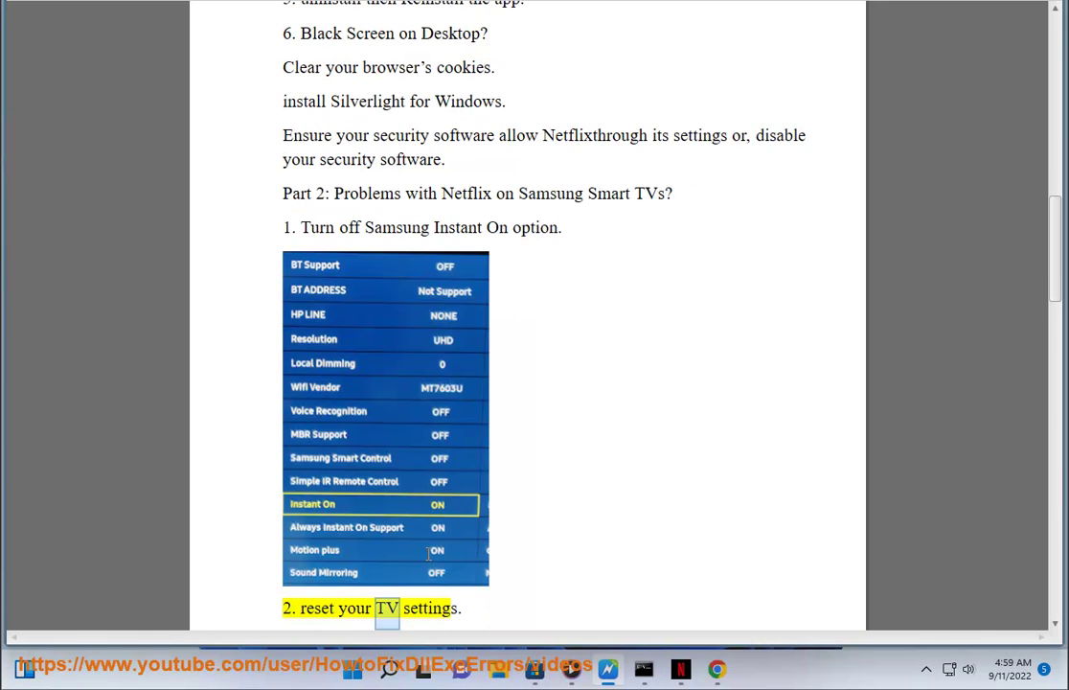
scroll(428, 559, down, 5)
scroll(432, 550, down, 2)
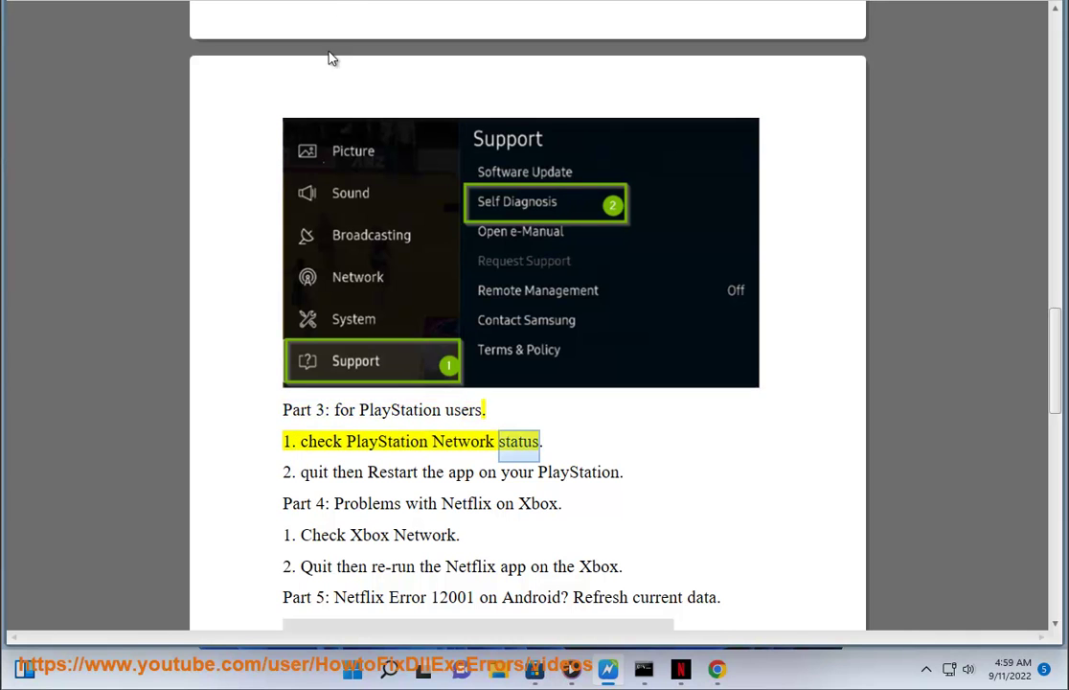
- Copy the phrase 'PlayStation Network status' from the tips document
drag(543, 456, 356, 451)
right_click(347, 446)
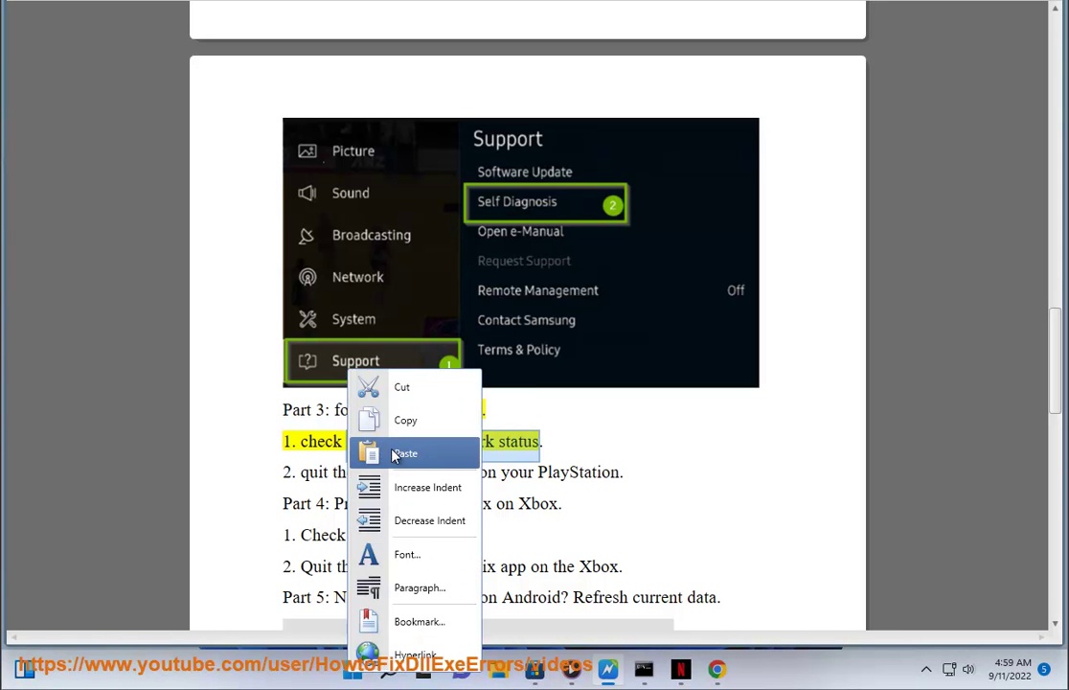
click(372, 418)
- Search 'PlayStation Network status' in Chrome and open the PSN Service Status page
click(724, 674)
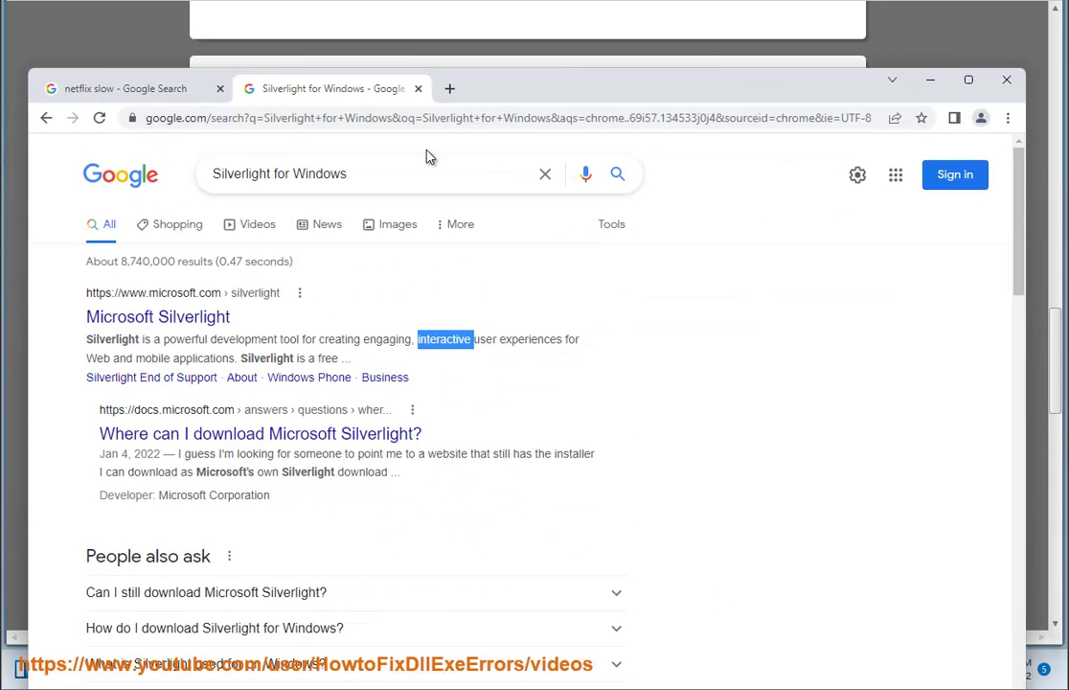
click(423, 120)
right_click(431, 129)
click(488, 255)
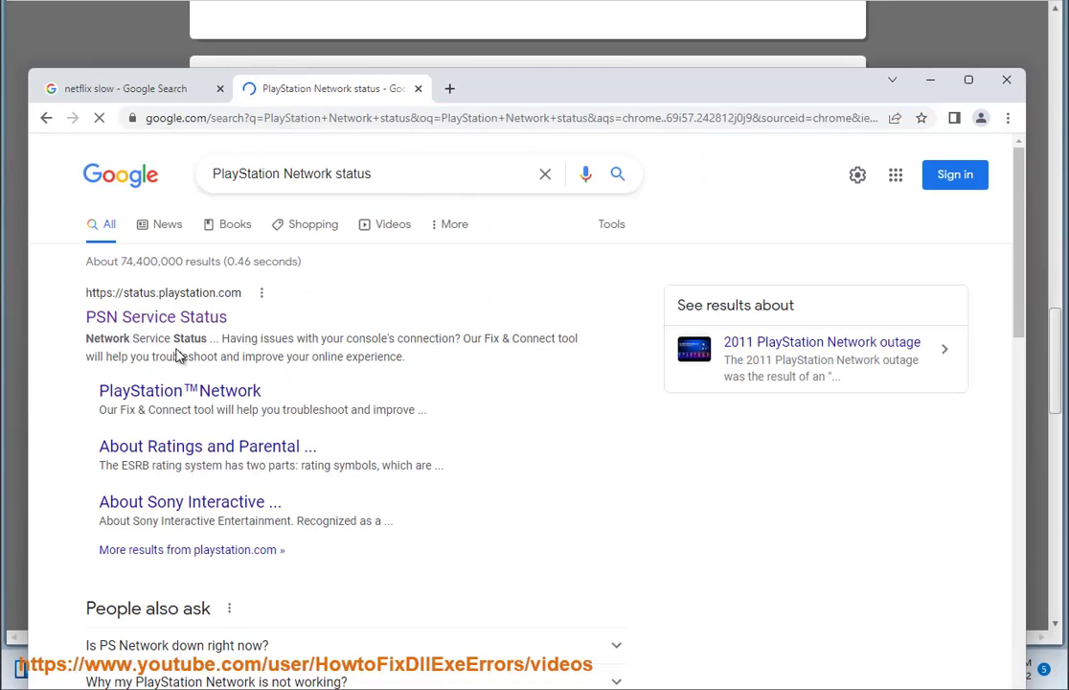
click(196, 324)
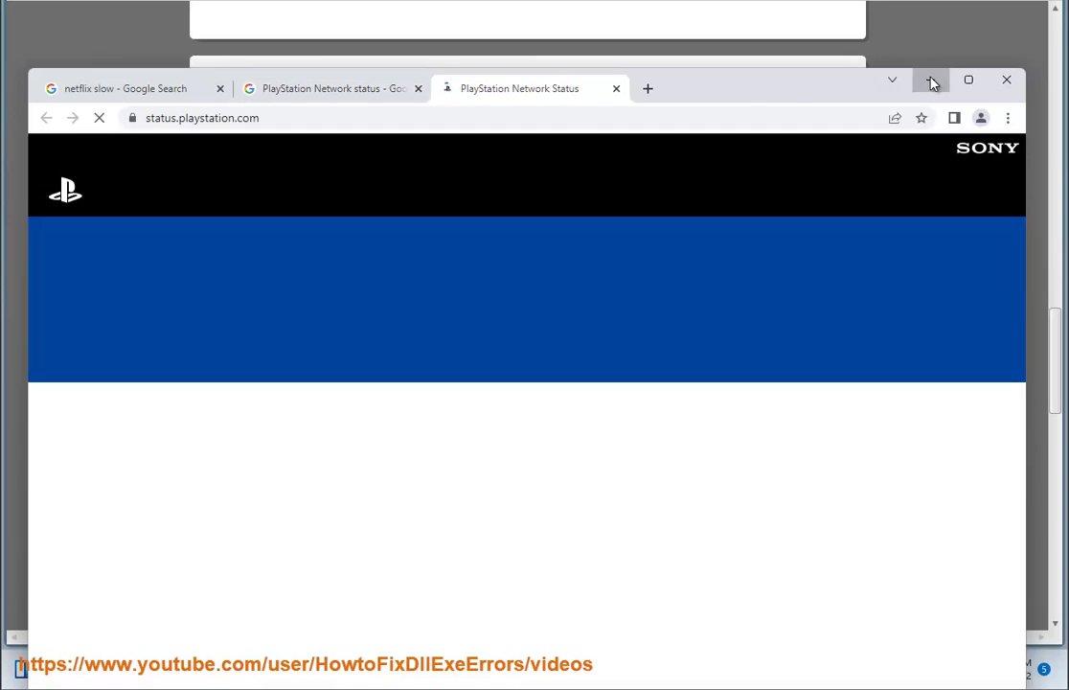
click(931, 82)
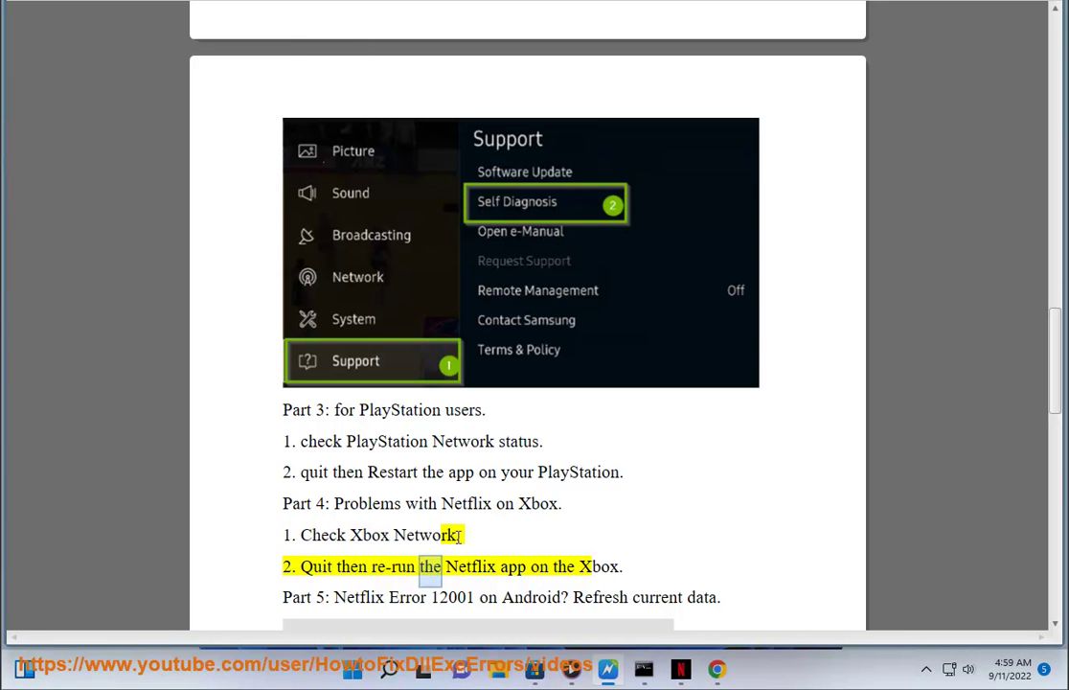
- Select just the words 'Xbox Network.' in the tips document
drag(500, 573, 354, 547)
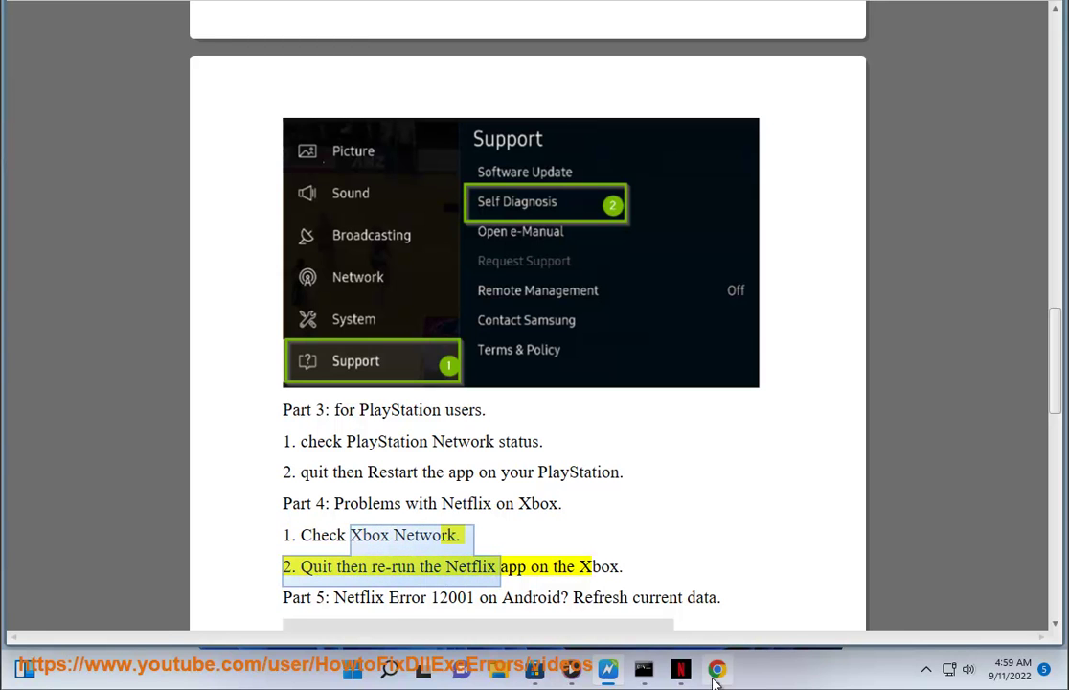
key(alt+Tab)
click(331, 88)
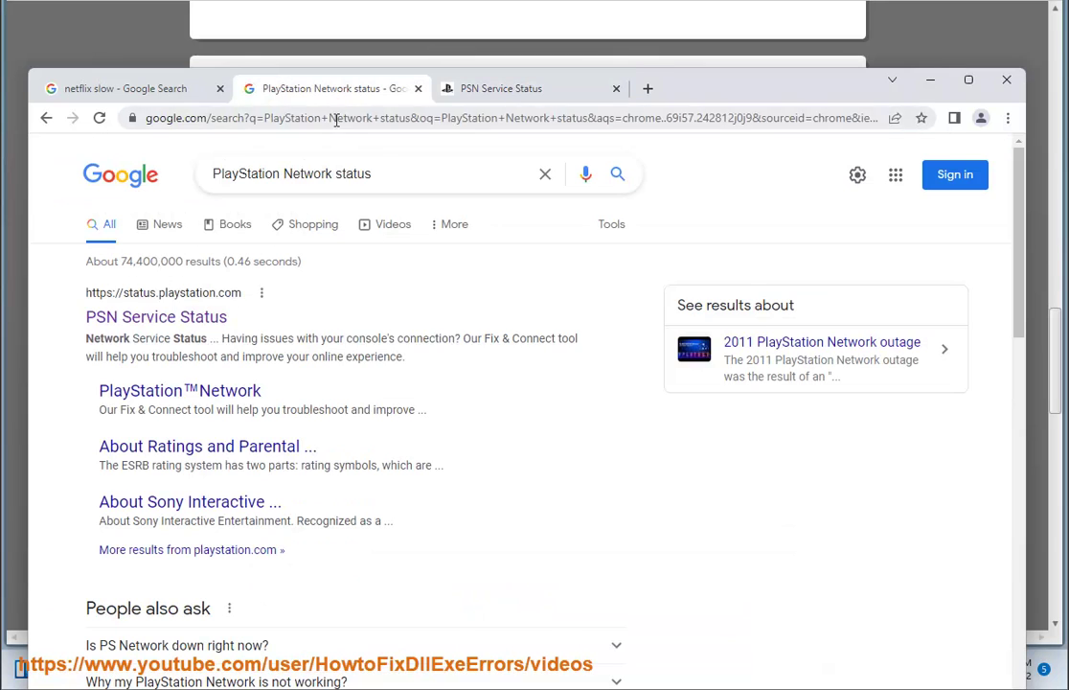
click(336, 120)
right_click(336, 120)
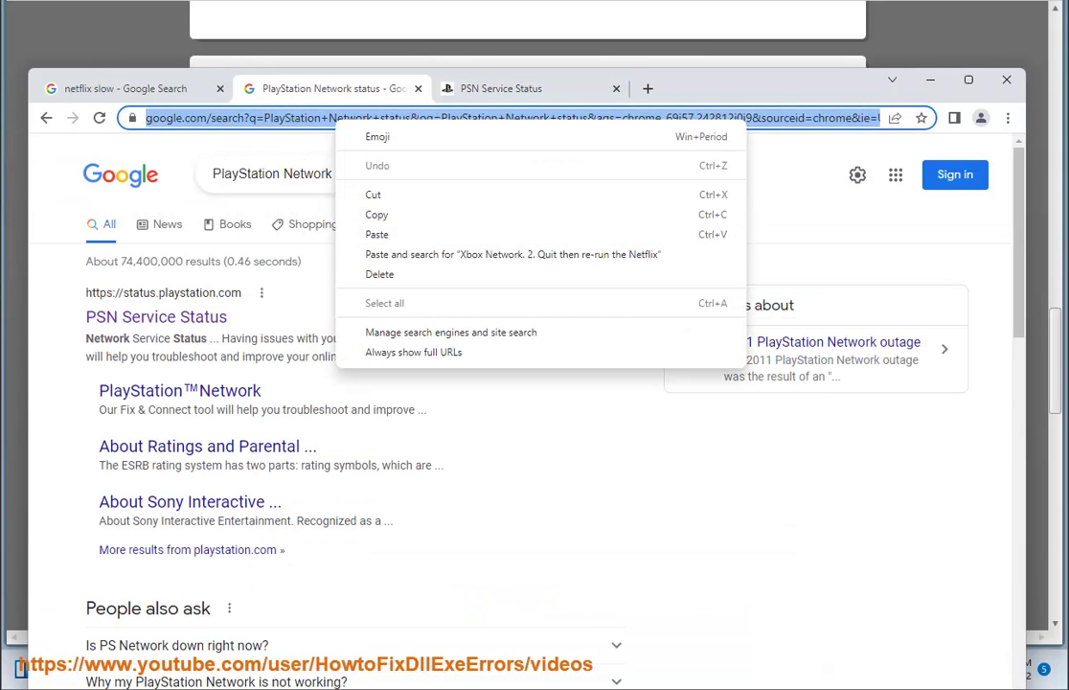
click(927, 84)
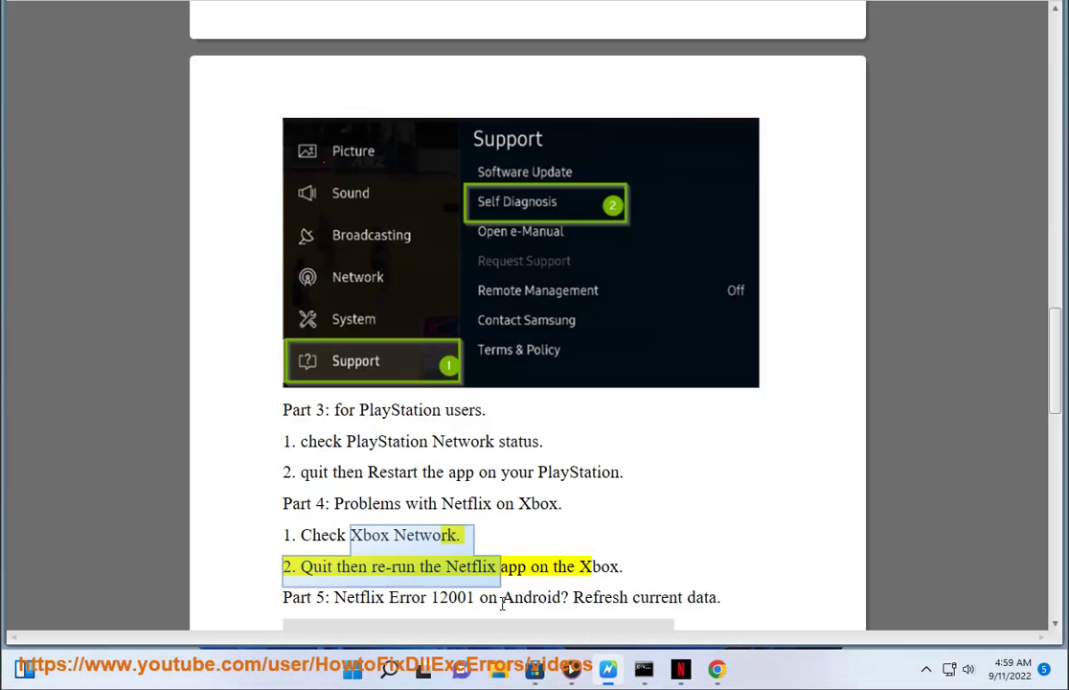
click(444, 542)
drag(464, 534, 355, 537)
- Search Chrome for 'Xbox Network' without the trailing period and open the Xbox Support status page
click(717, 669)
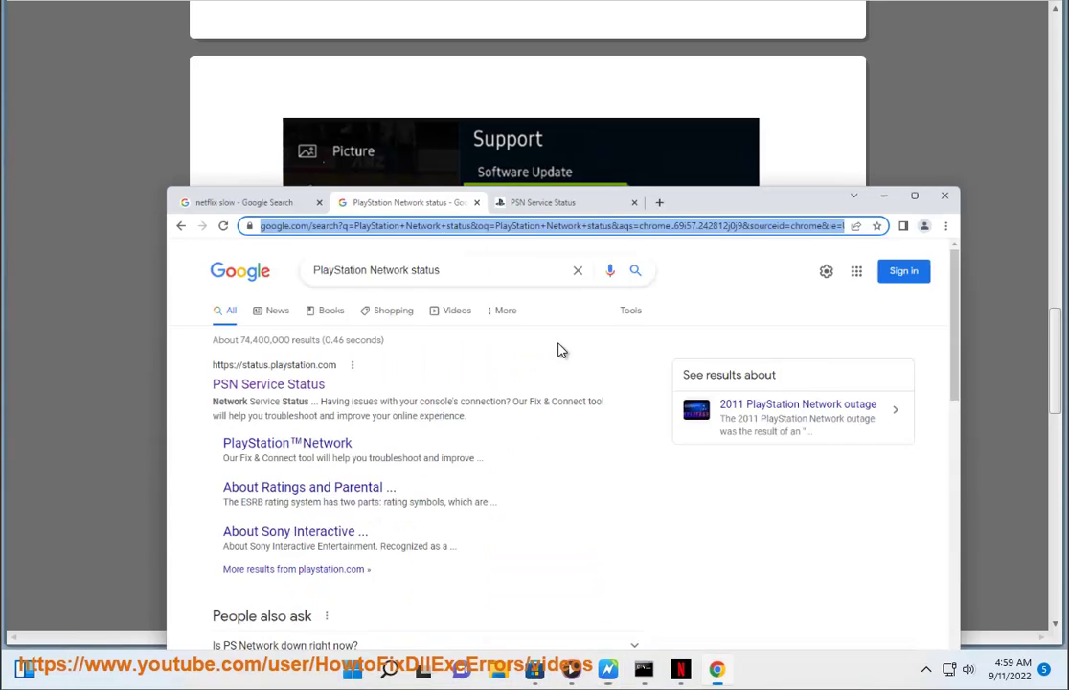
click(399, 119)
key(ctrl+v)
key(BackSpace)
key(Return)
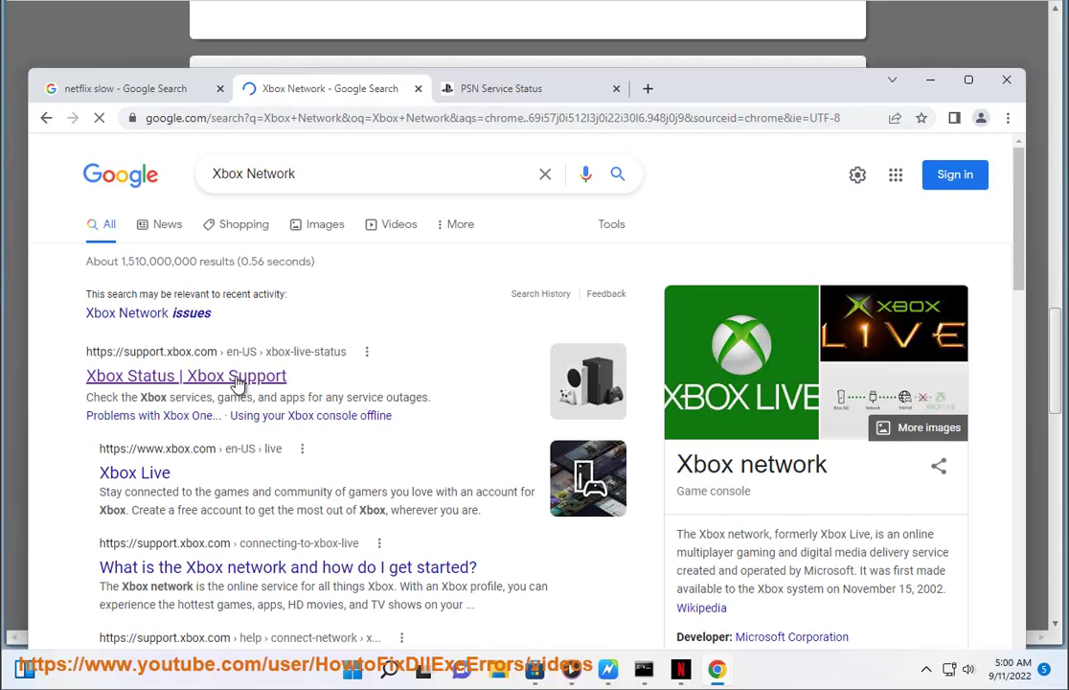
click(238, 383)
- Confirm the PSN status page reports all services up and running
click(671, 84)
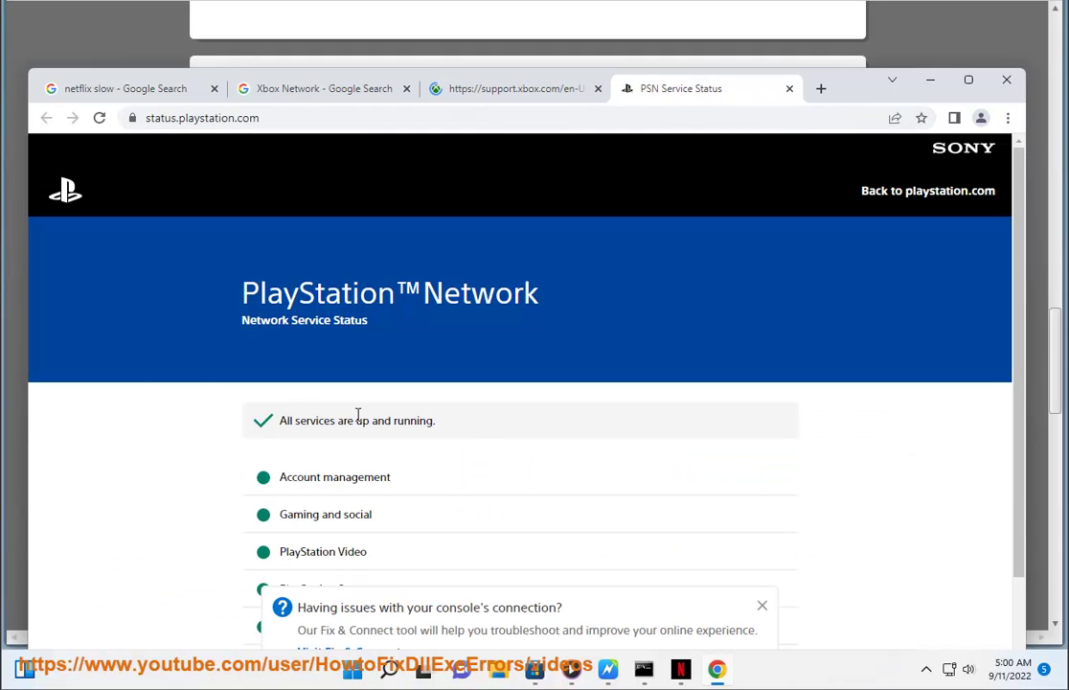
double_click(284, 422)
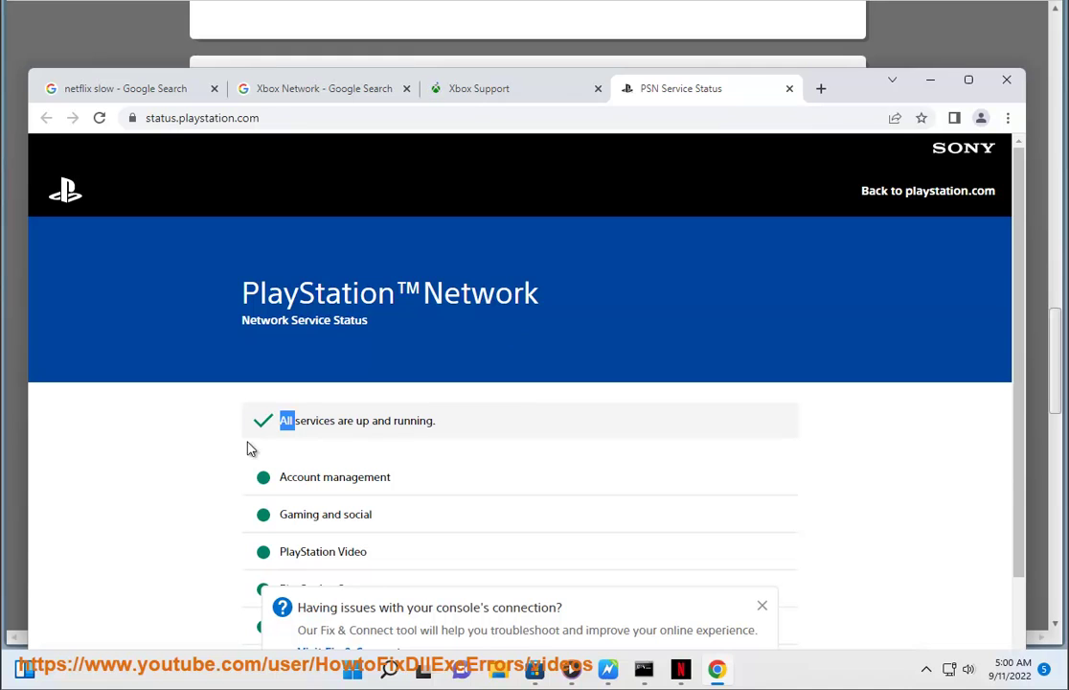
click(525, 88)
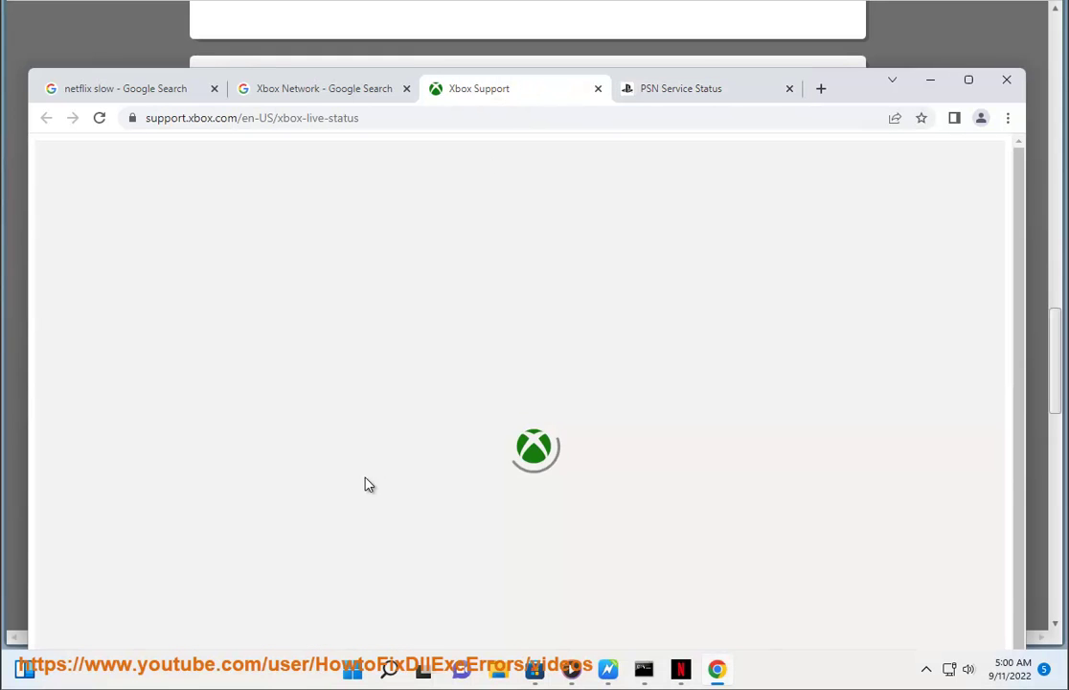
click(920, 81)
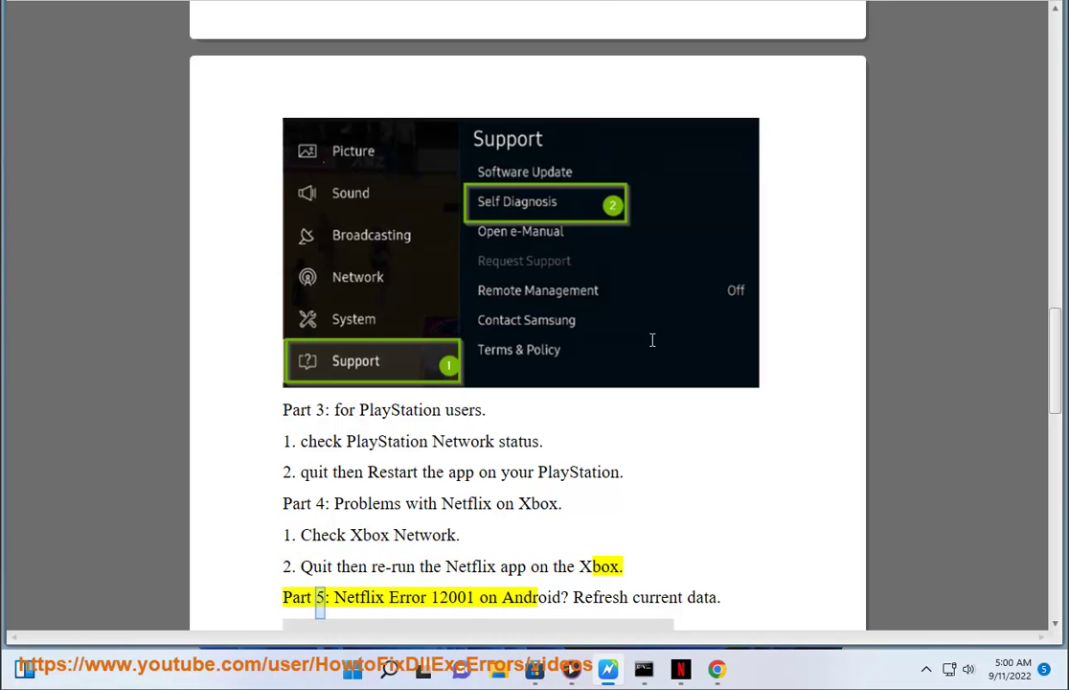
- Scroll through Part 5 and Error 1012 to the 'try a different supported platform' tip
scroll(671, 397, down, 3)
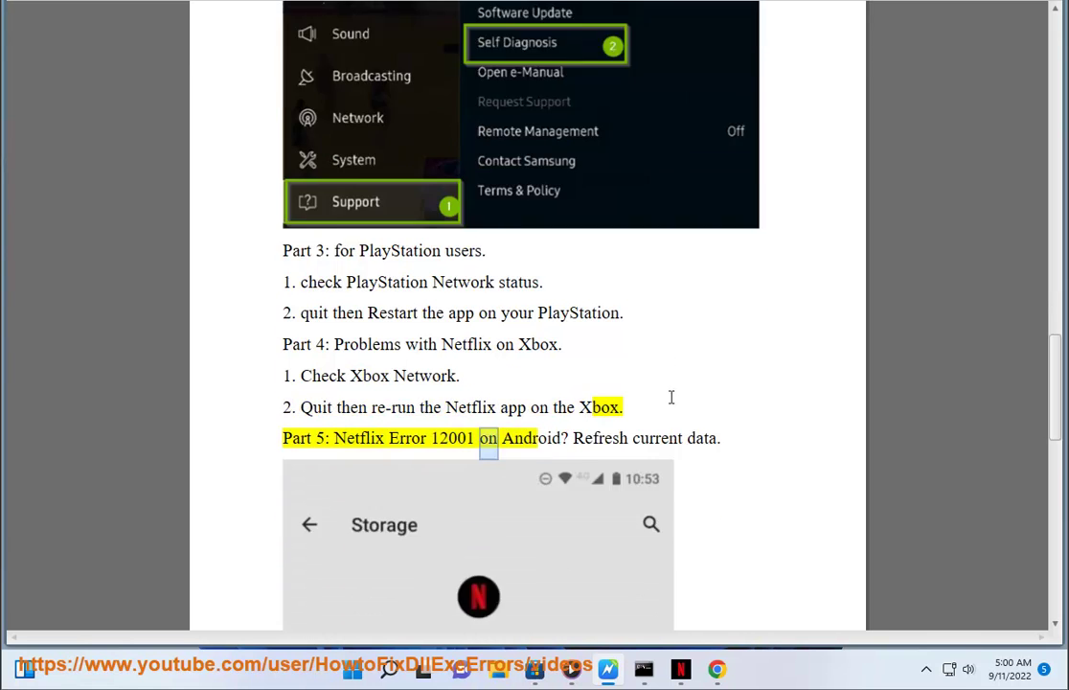
scroll(441, 540, down, 1)
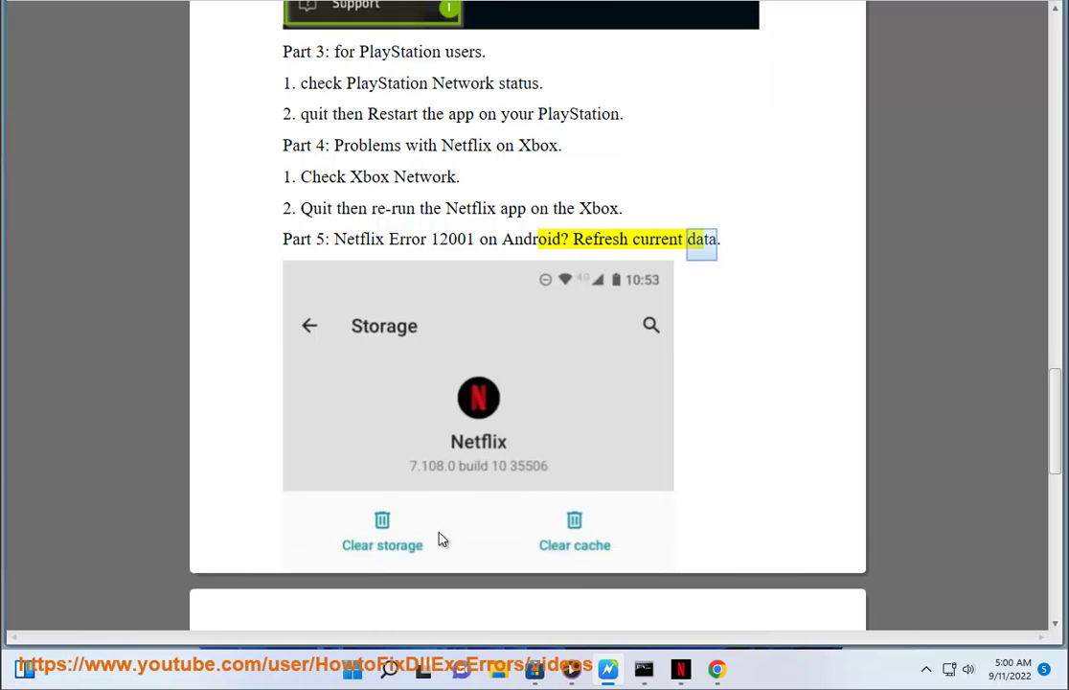
scroll(565, 525, down, 1)
scroll(567, 525, down, 1)
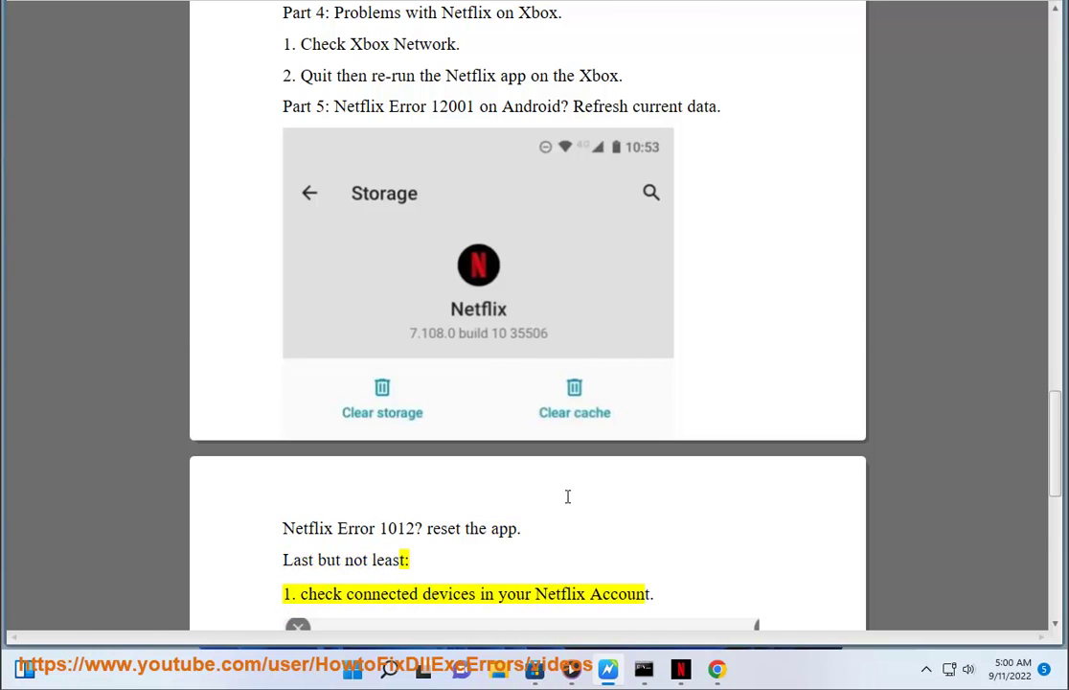
scroll(568, 497, down, 1)
scroll(567, 495, down, 2)
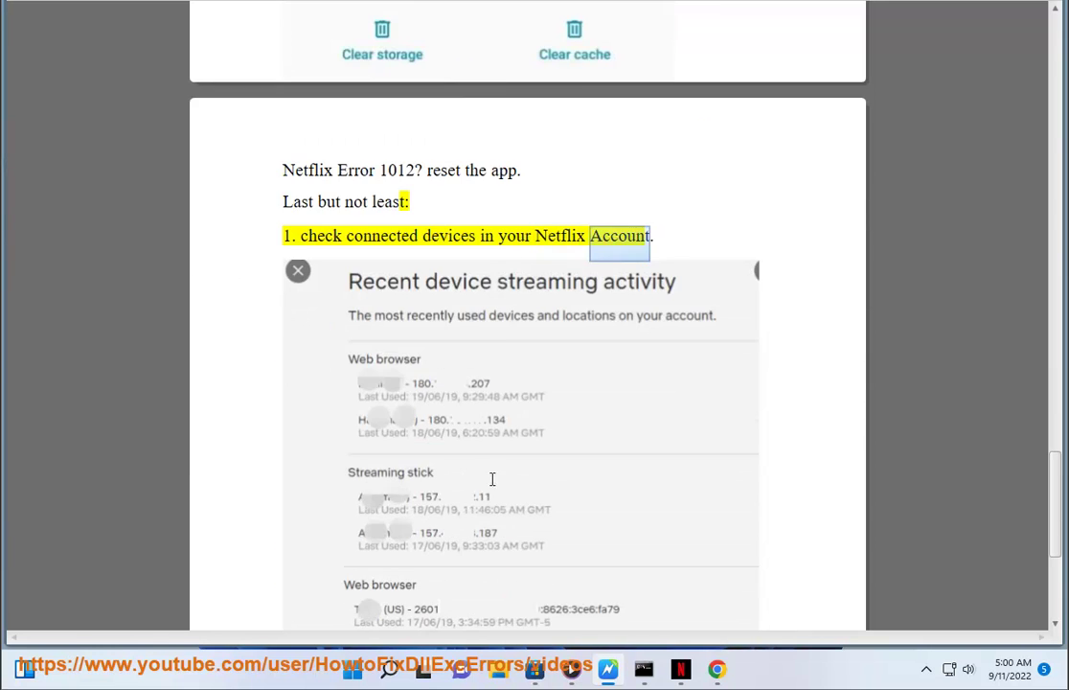
scroll(409, 213, down, 1)
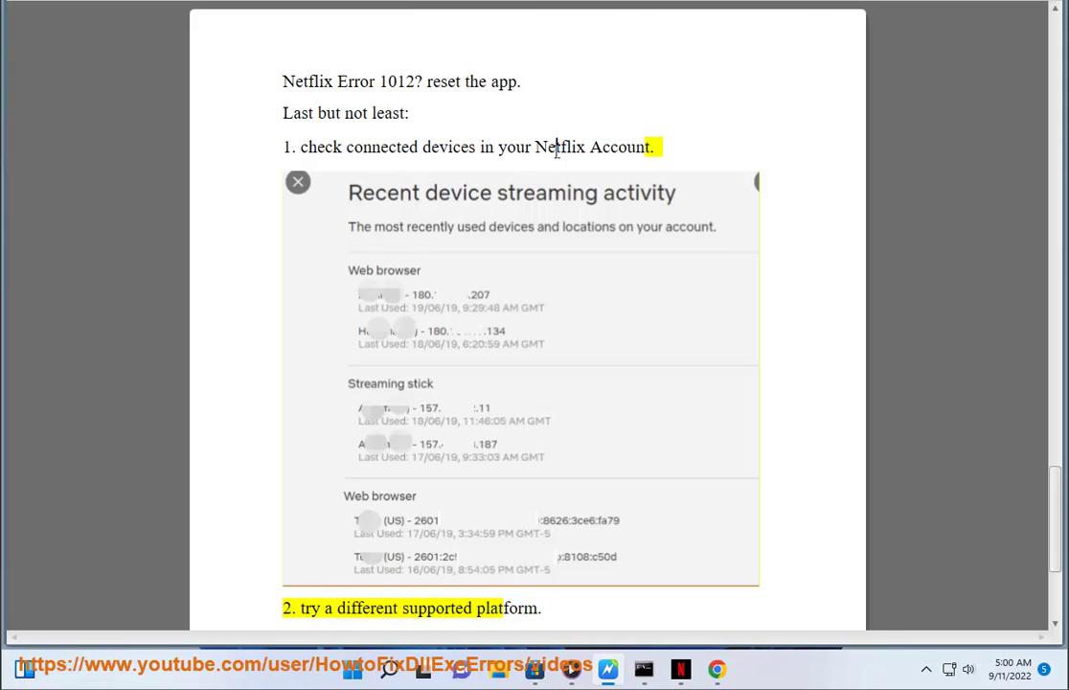